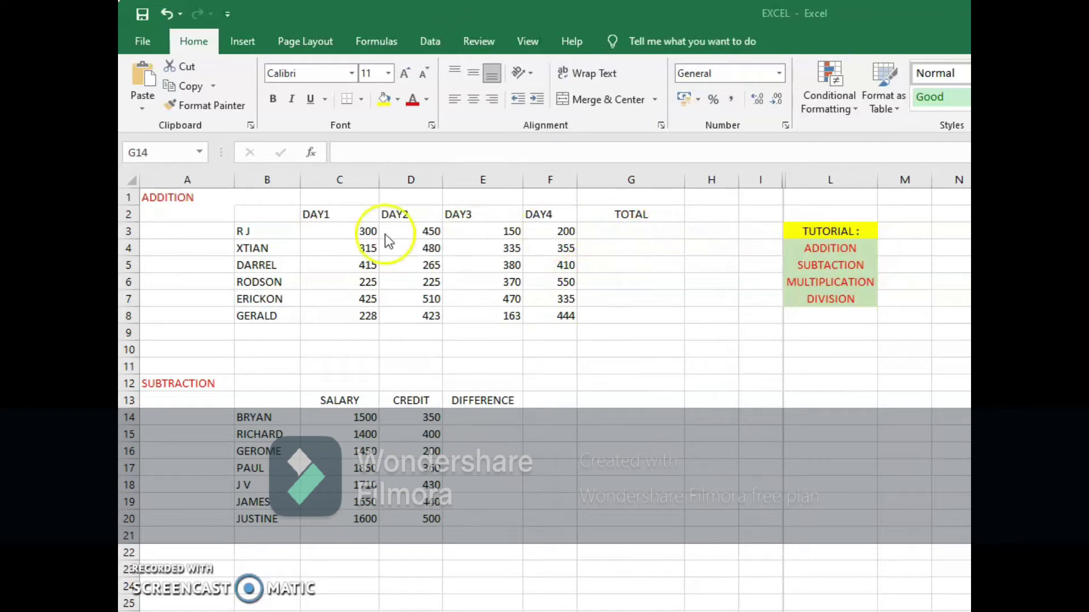
Enter =C3+D3+E3+F3 in G3 so R J's TOTAL shows 1100.
click(612, 231)
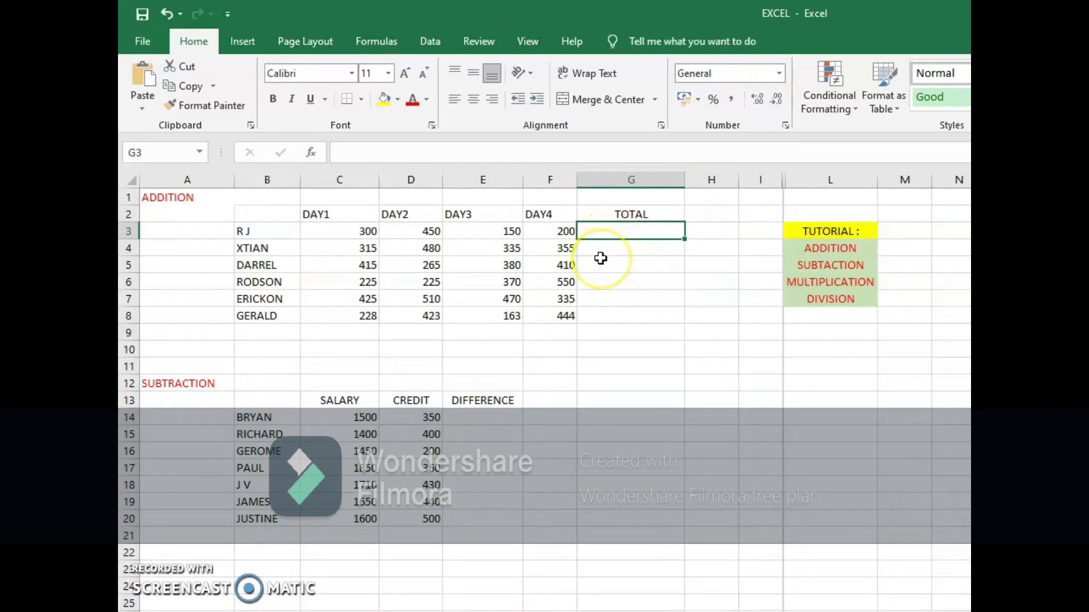
text(=)
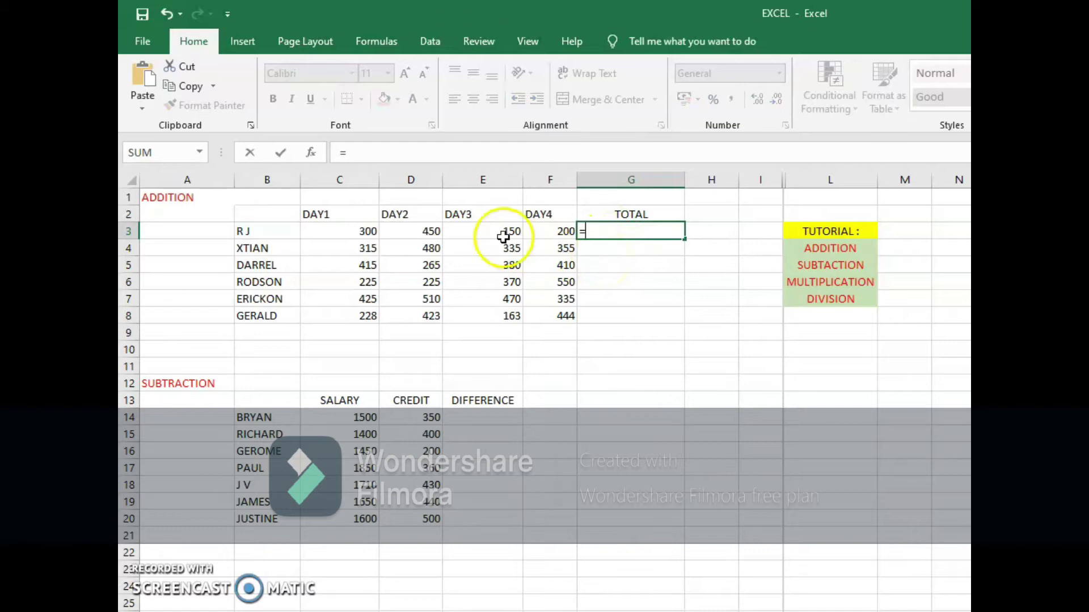
click(334, 230)
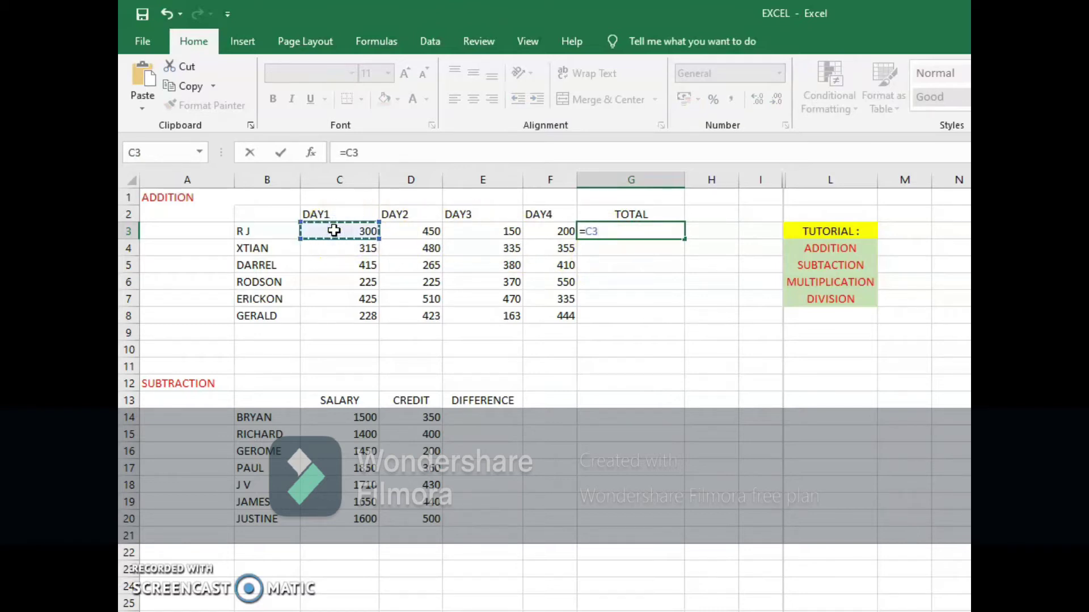
click(615, 233)
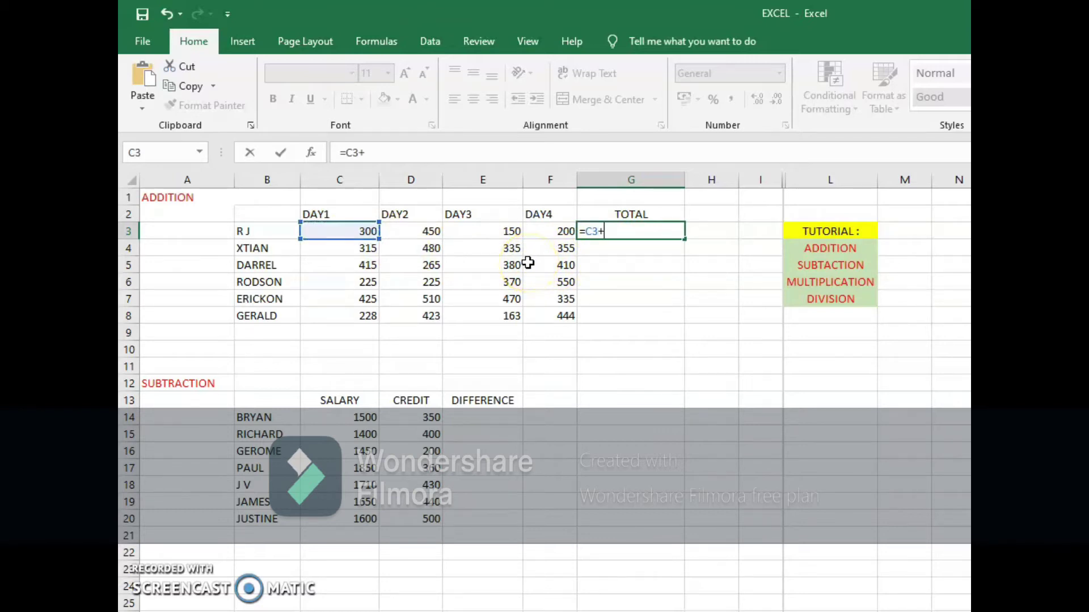
click(412, 231)
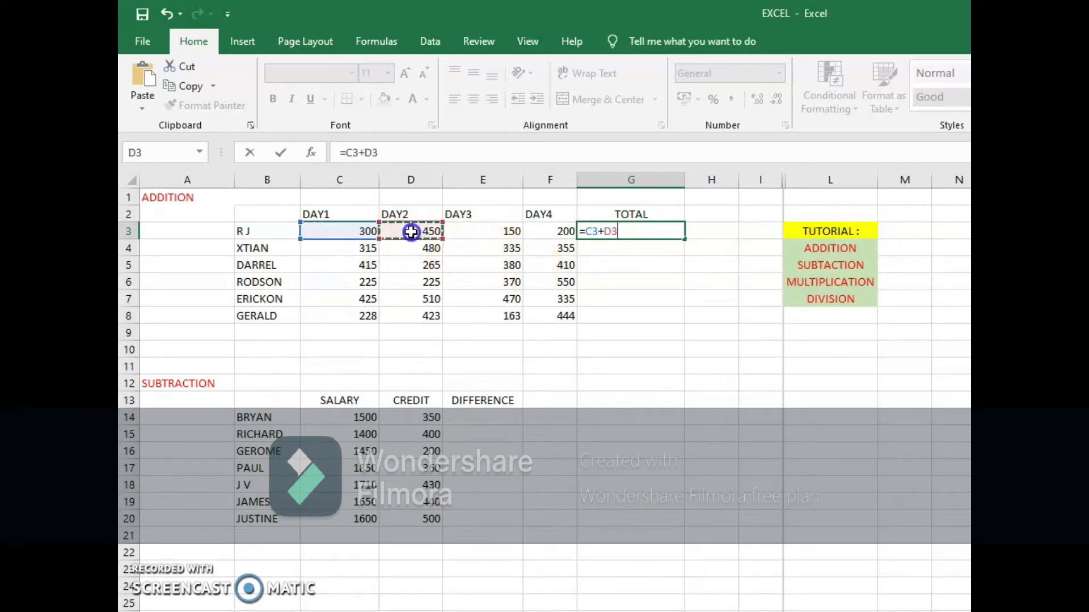
click(424, 237)
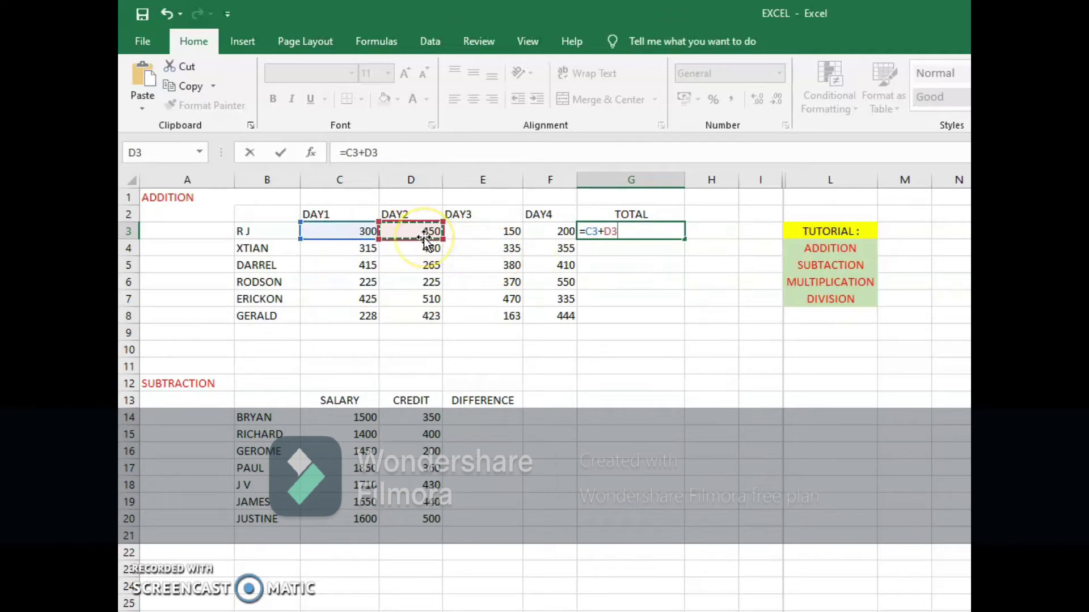
click(479, 233)
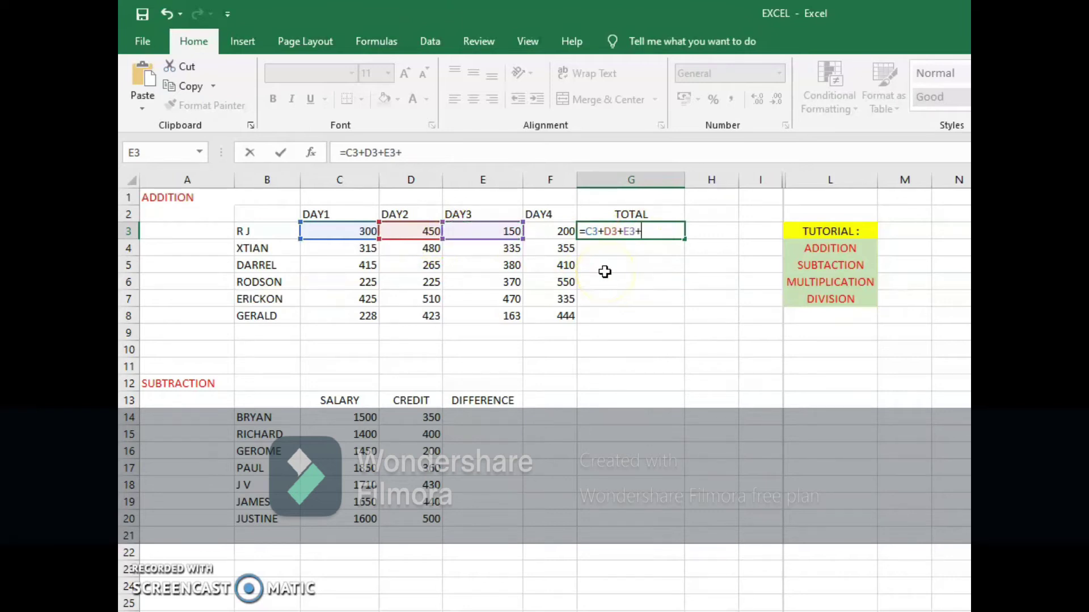
click(546, 232)
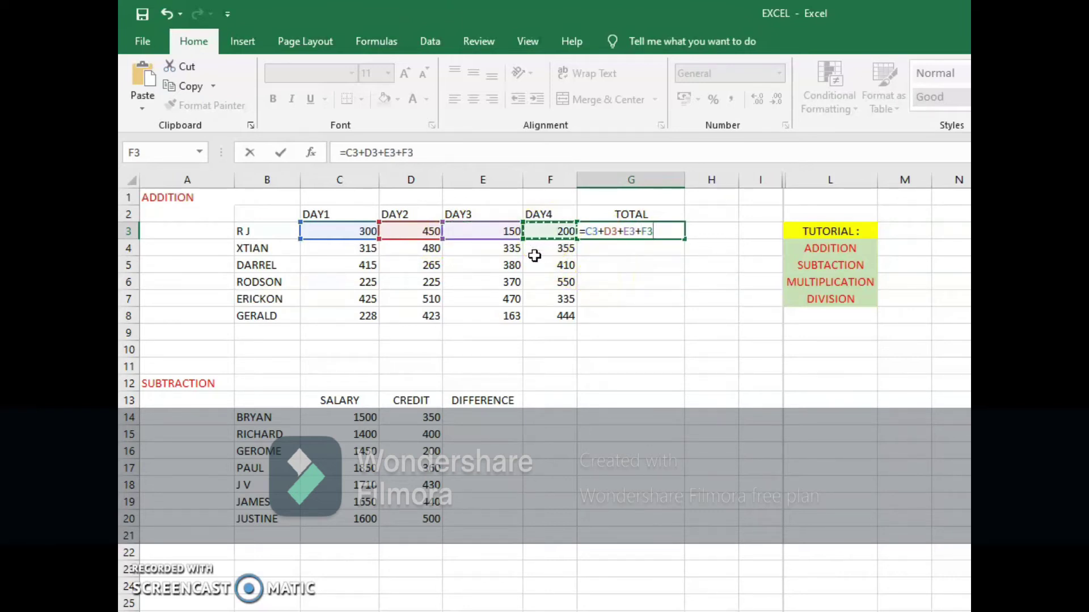
key(Return)
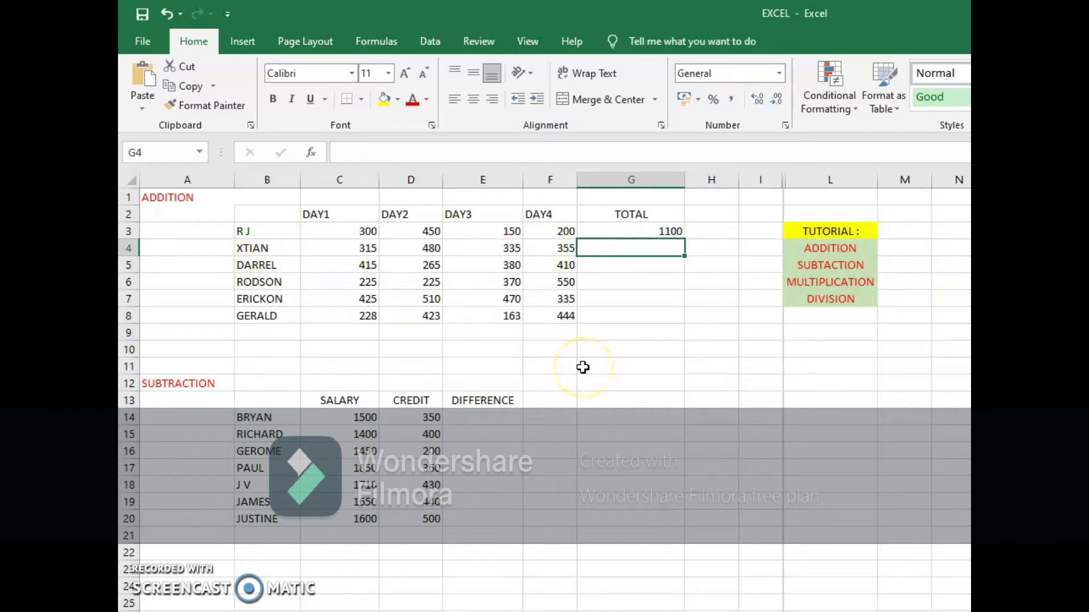
Enter =SUM(C4:F4) for XTIAN (1485) and =SUM(C5:F5) for DARREL (1470).
text(=)
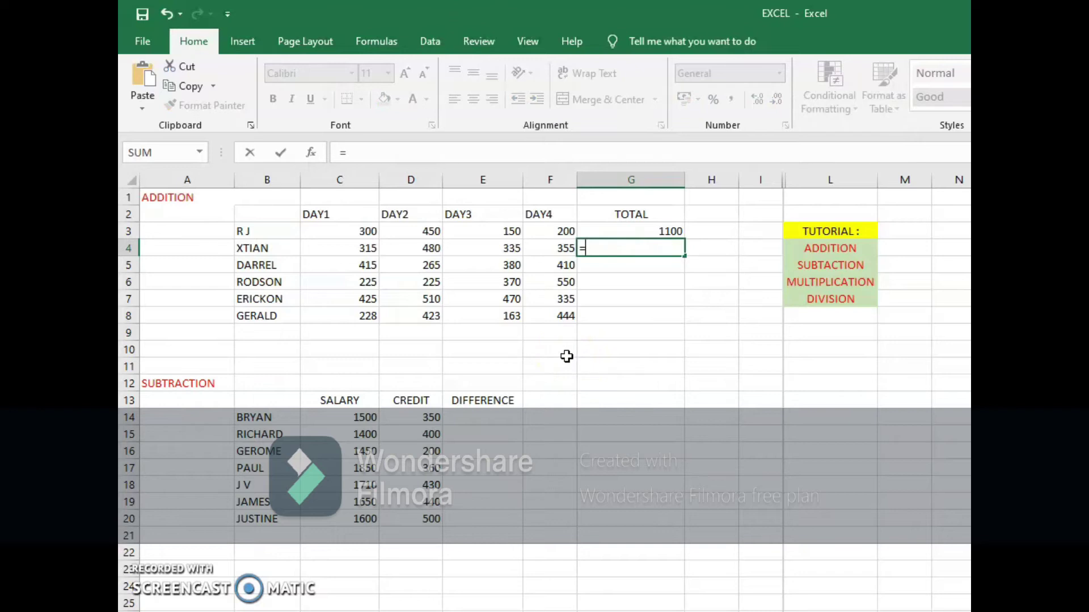
text(SUM)
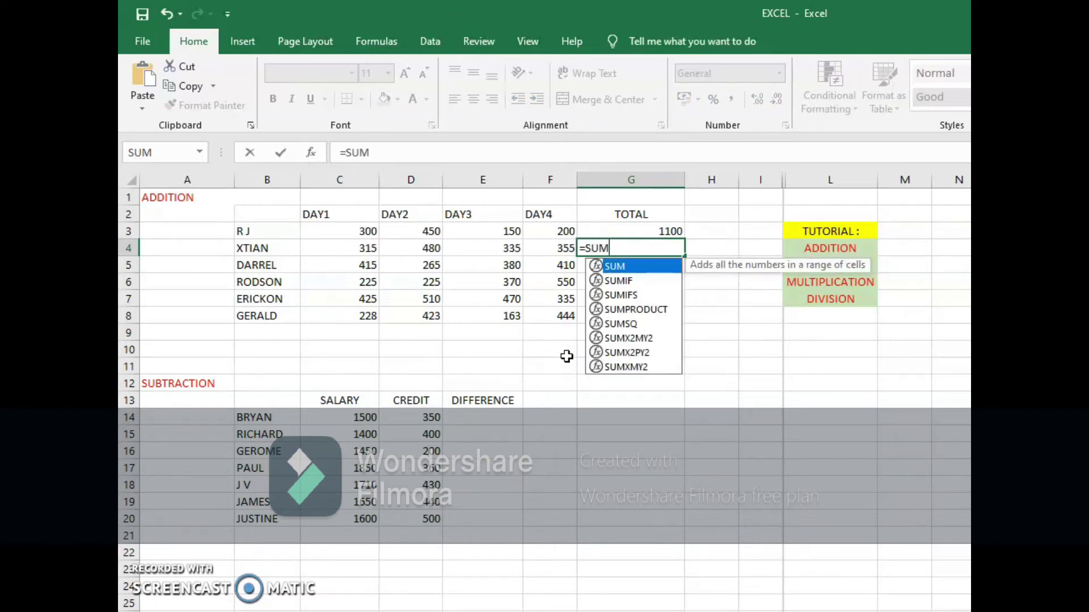
text(()
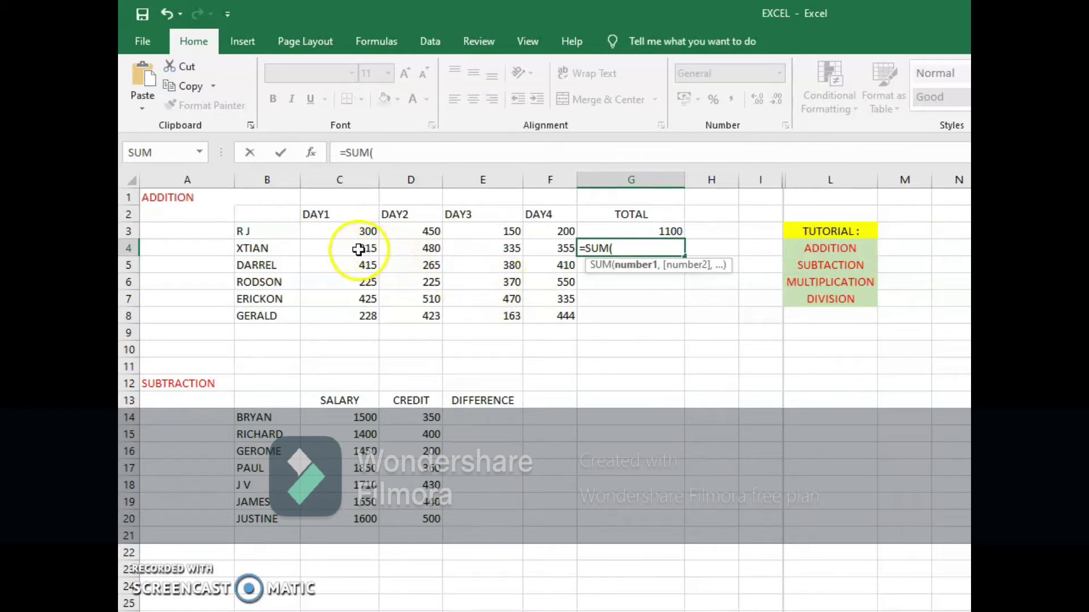
drag(358, 249, 559, 247)
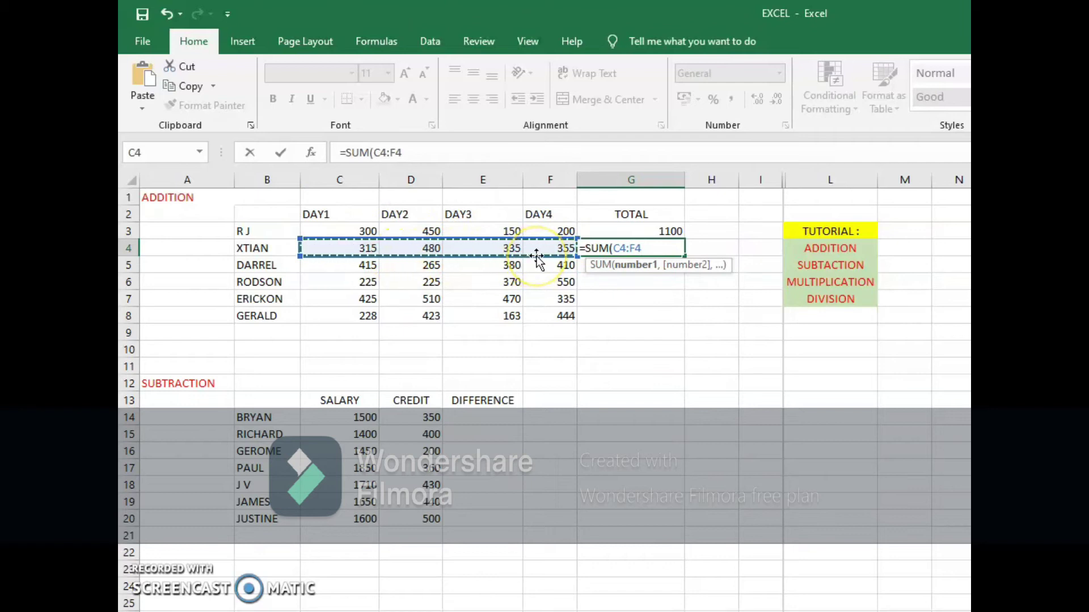
key(Return)
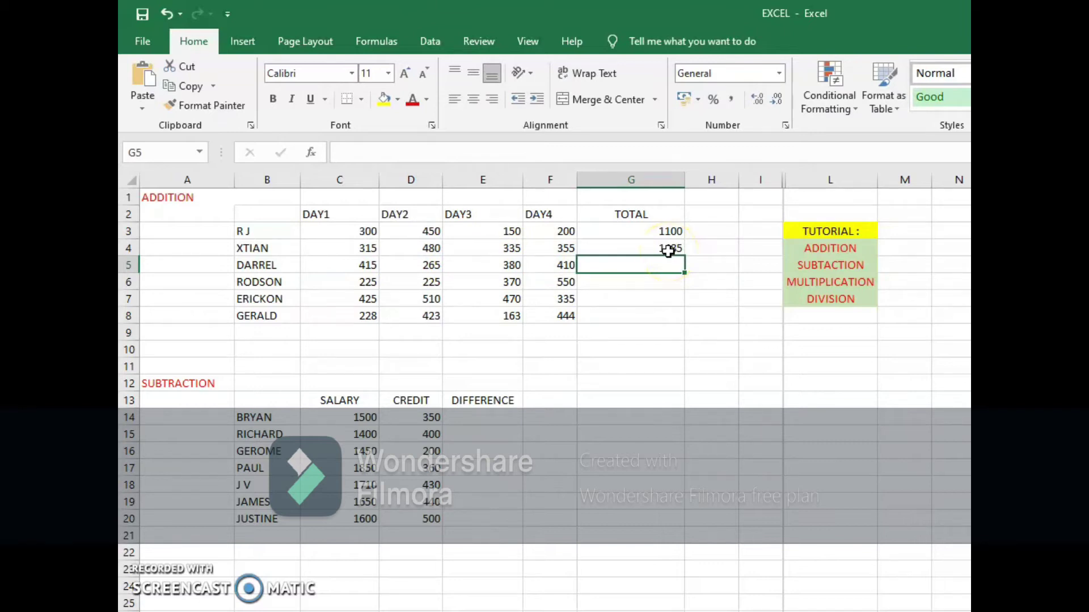
click(593, 267)
text(=)
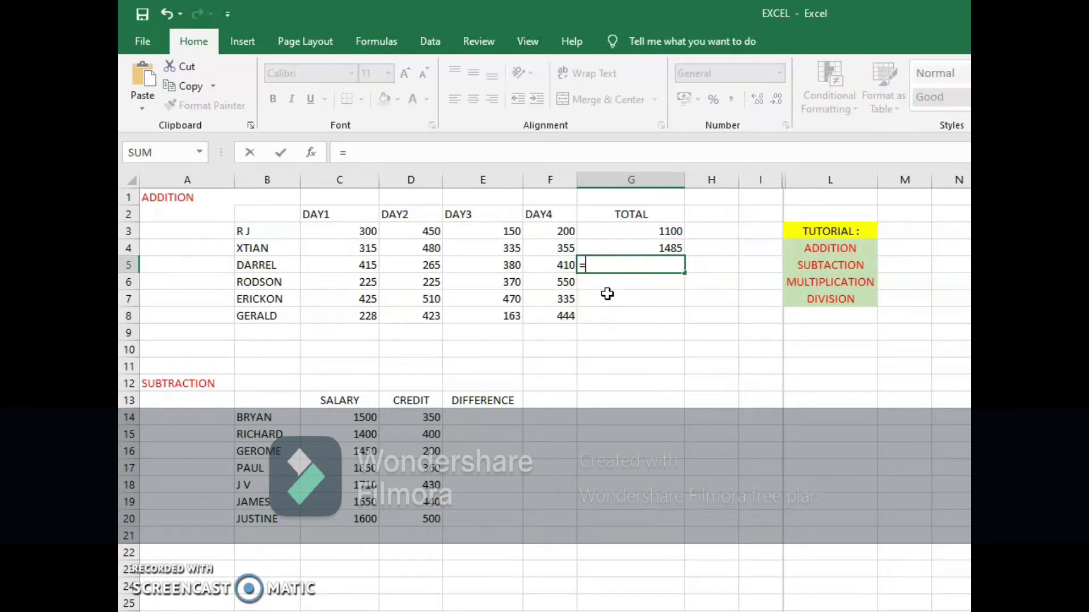
text(SUM)
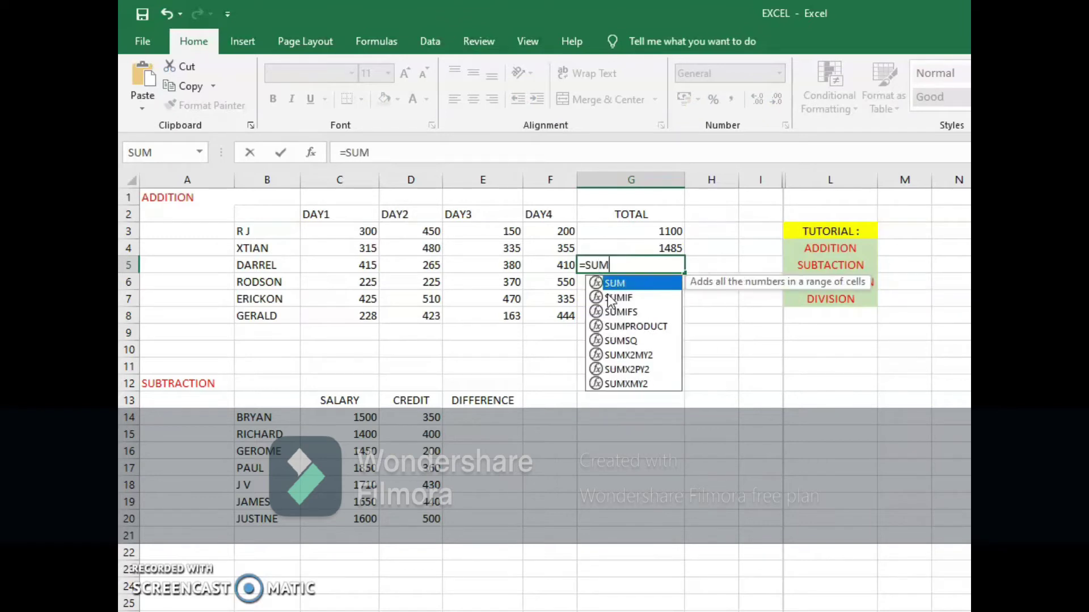
text(()
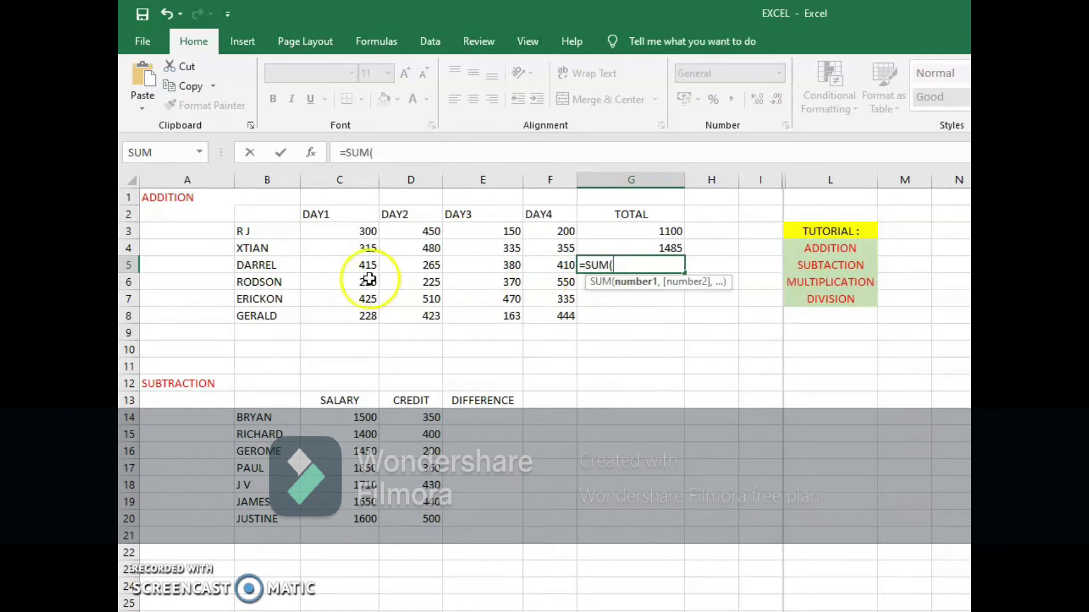
drag(363, 265, 549, 267)
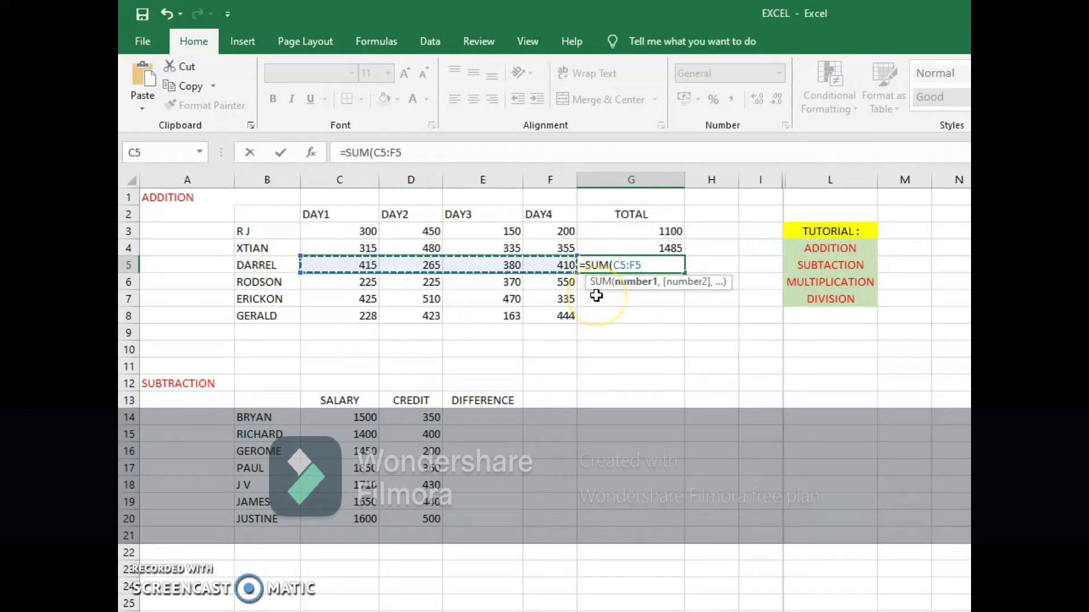
key(Return)
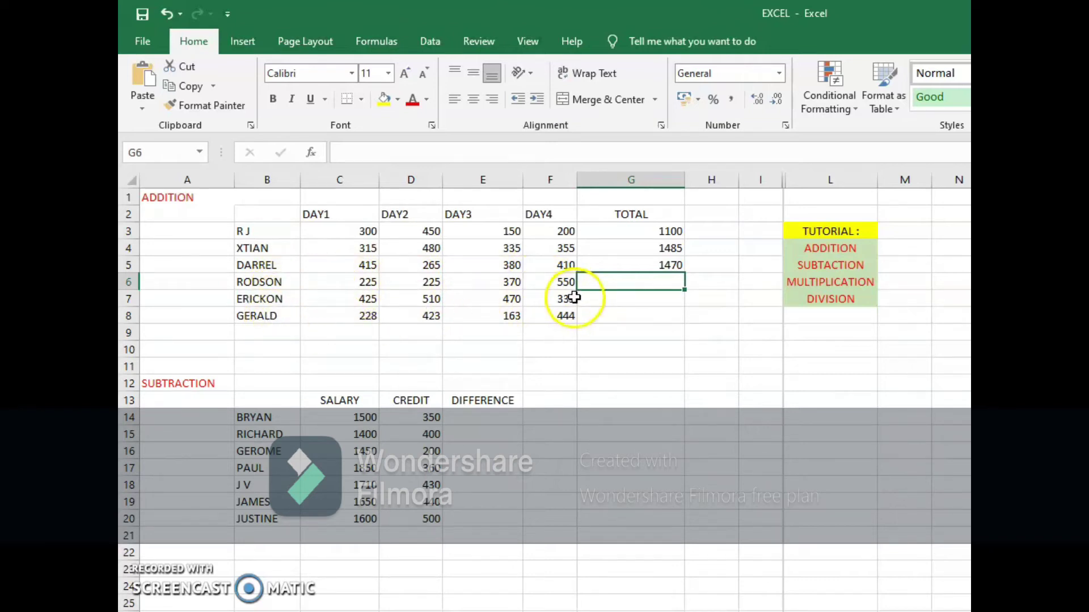
Fill DARREL's SUM formula down to G8, giving totals 1370, 1740 and 1258.
click(613, 265)
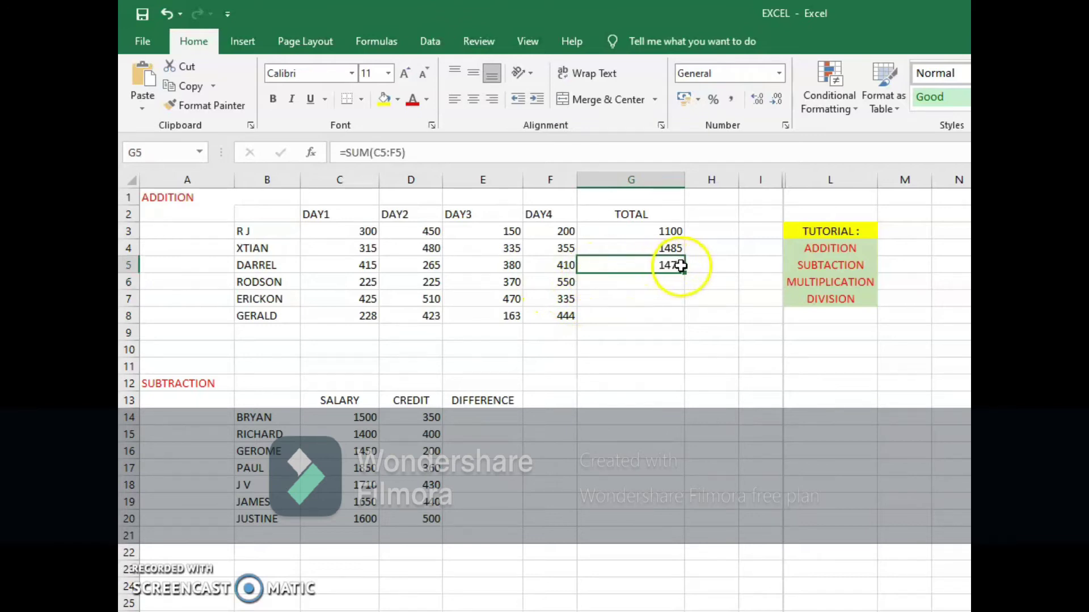
click(612, 286)
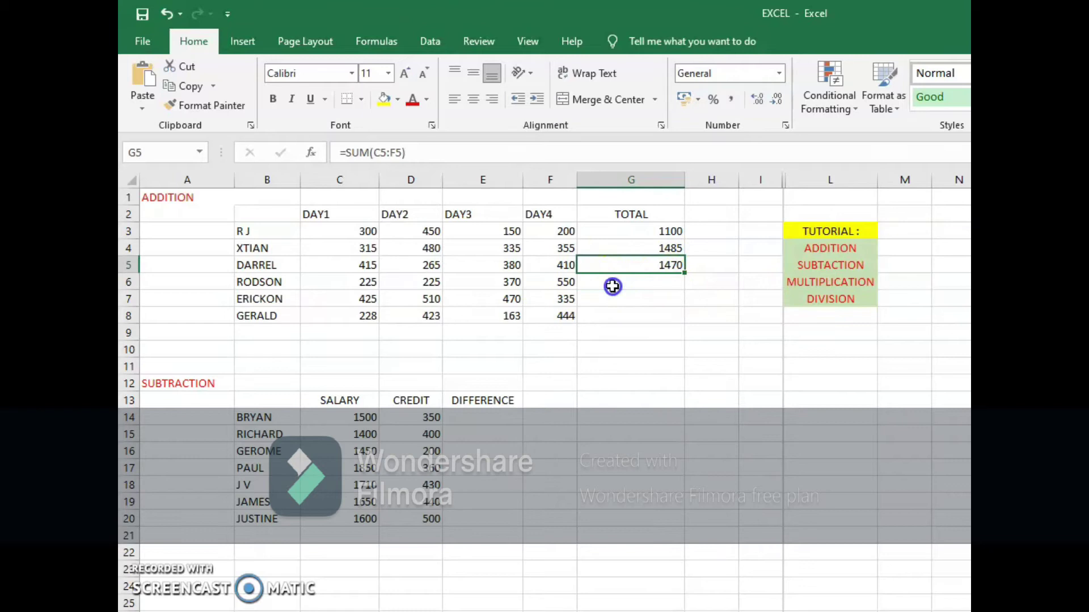
click(625, 265)
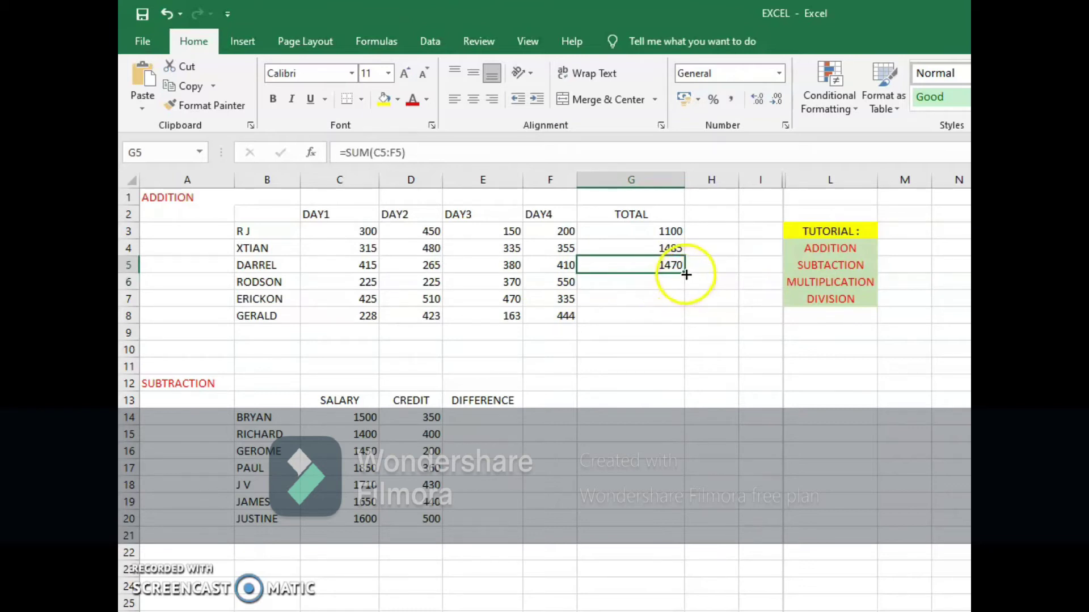
drag(684, 274, 683, 319)
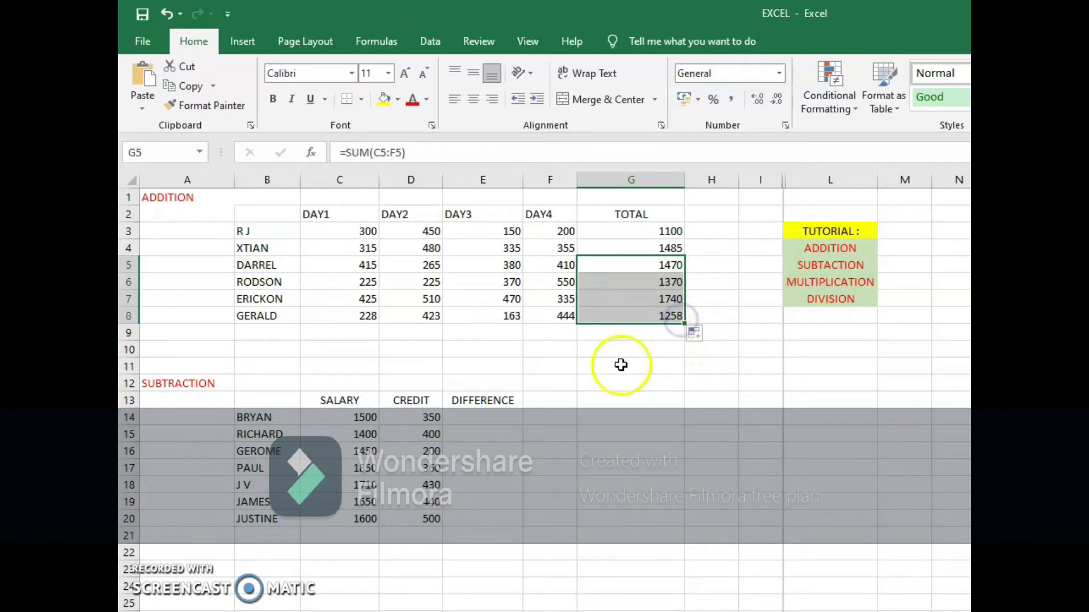
click(549, 350)
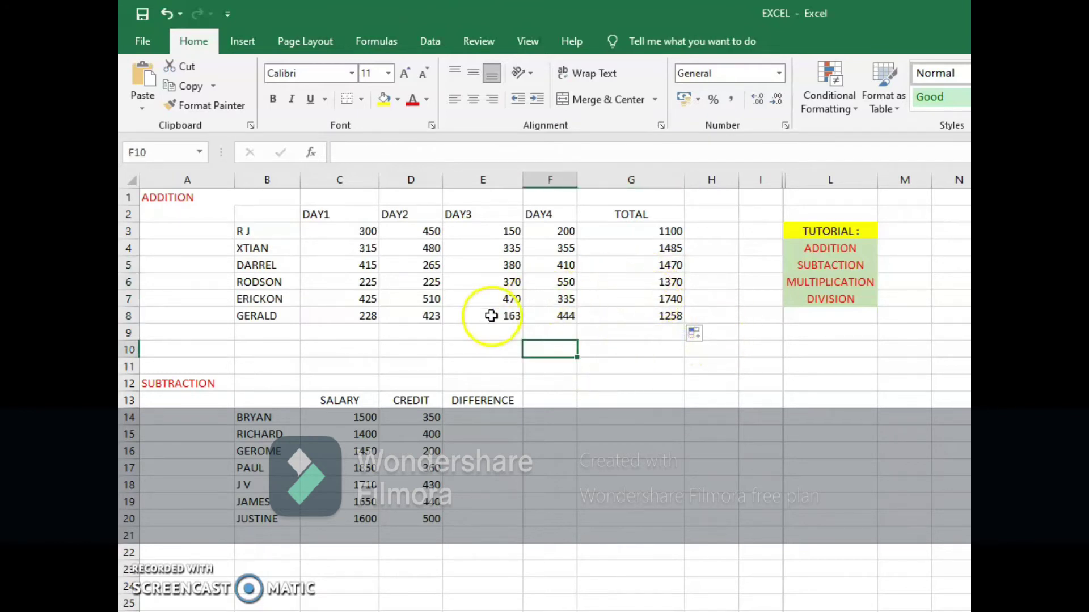
click(289, 283)
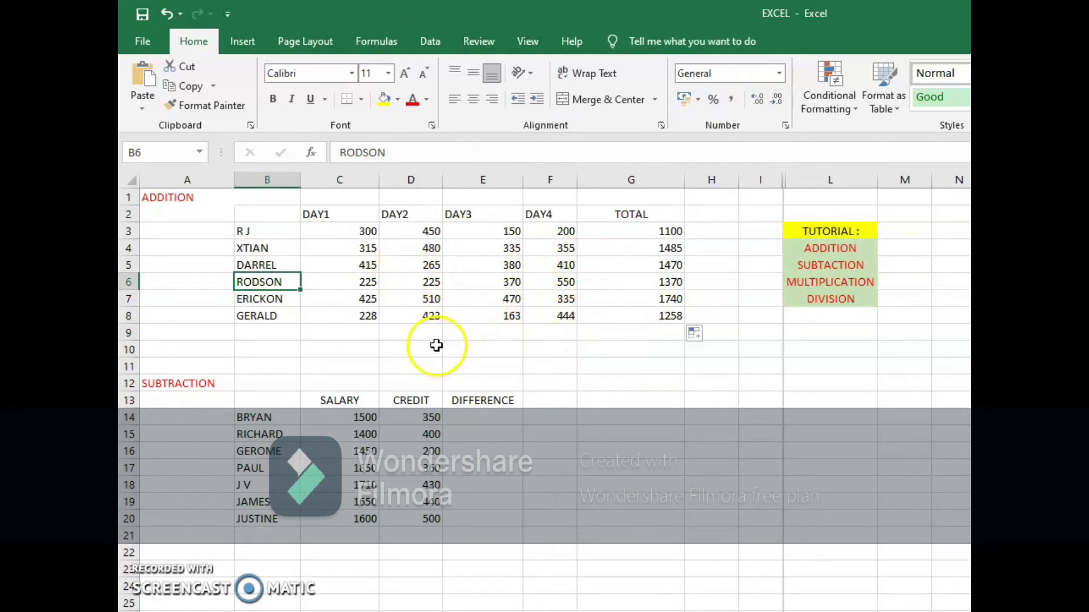
Scroll to the SUBTRACTION table and select BRYAN's DIFFERENCE cell E14.
scroll(437, 346, down, 3)
scroll(436, 346, down, 2)
scroll(436, 340, up, 2)
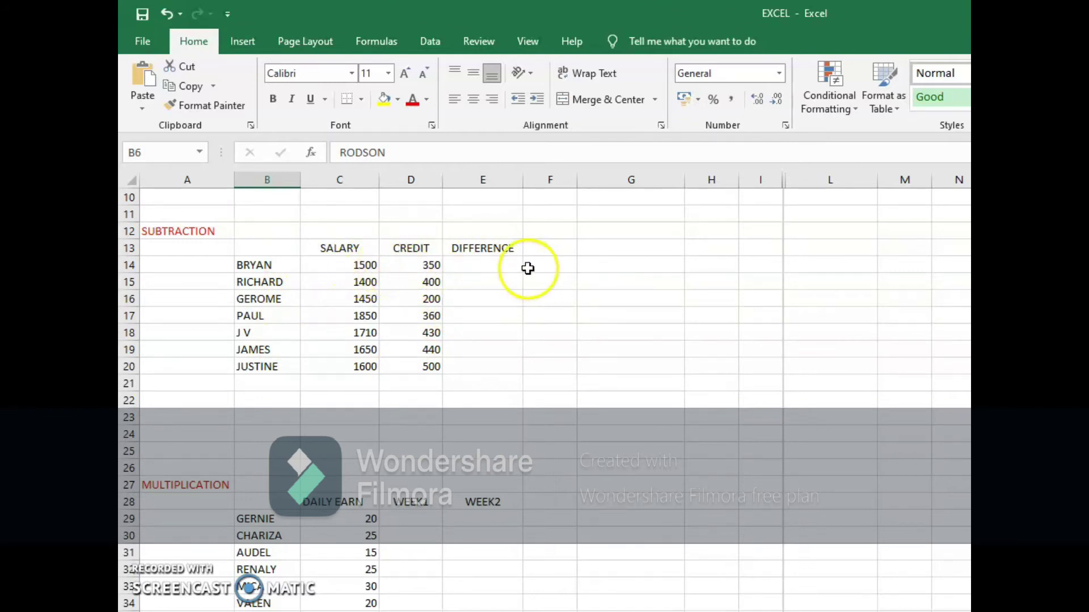
click(472, 268)
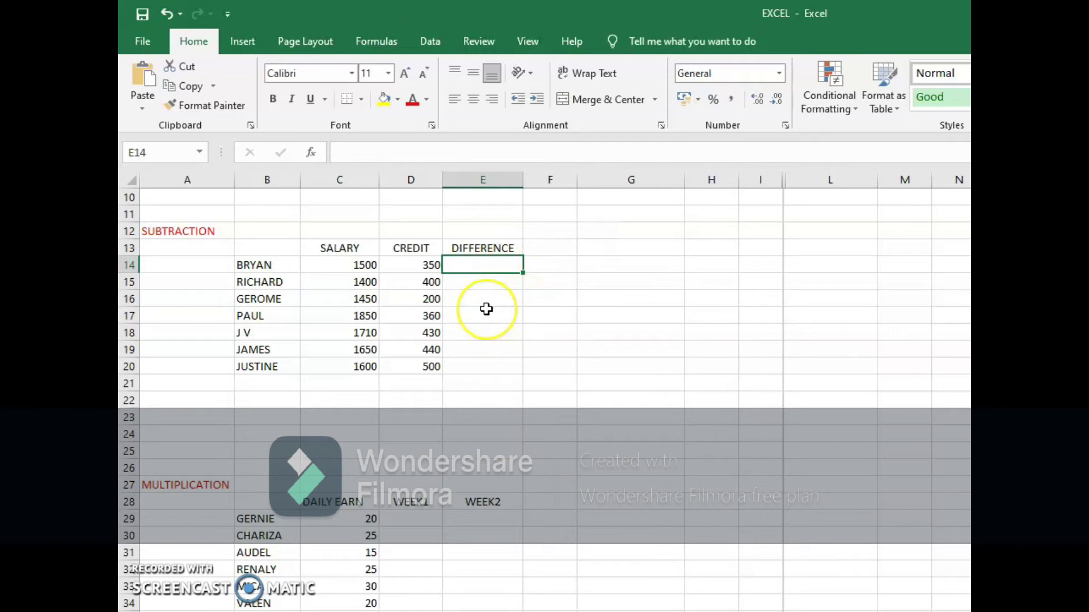
Enter =C14-D14 for BRYAN (1150) and =C15-D15 for RICHARD (1000).
text(=)
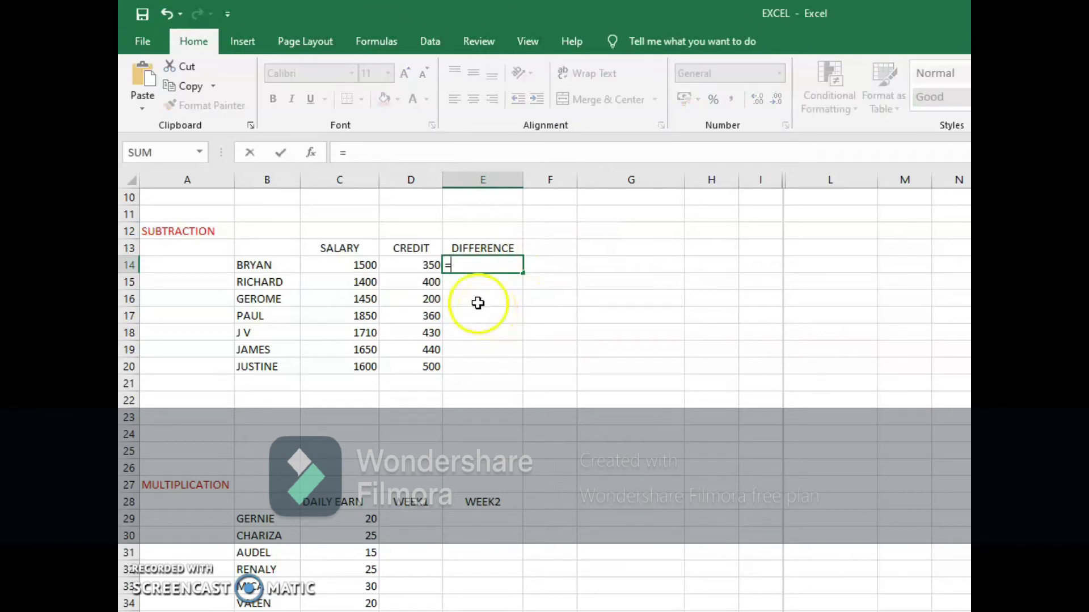
click(340, 265)
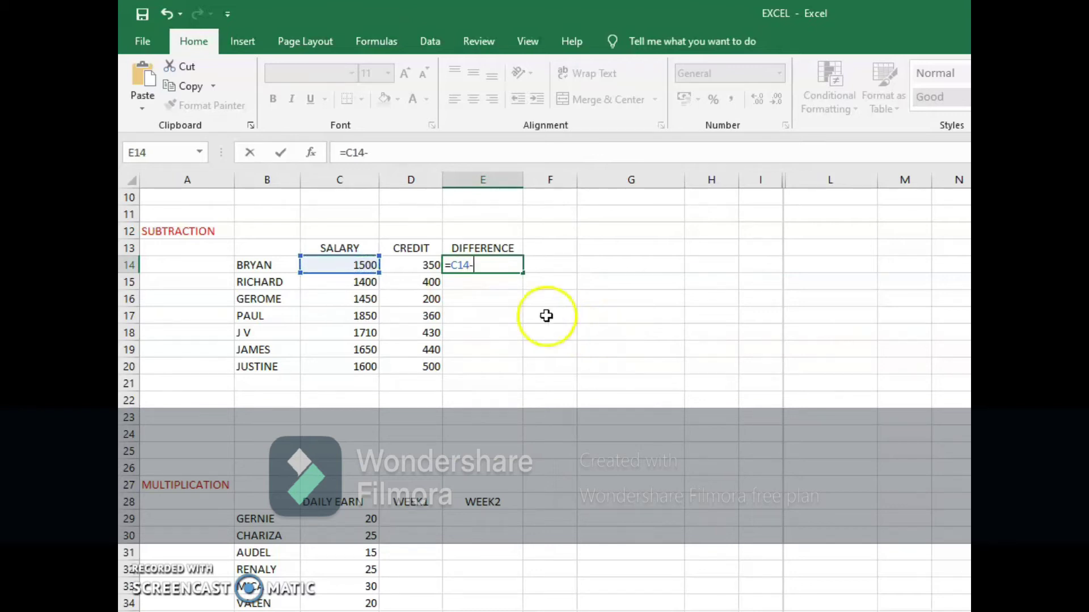
click(413, 267)
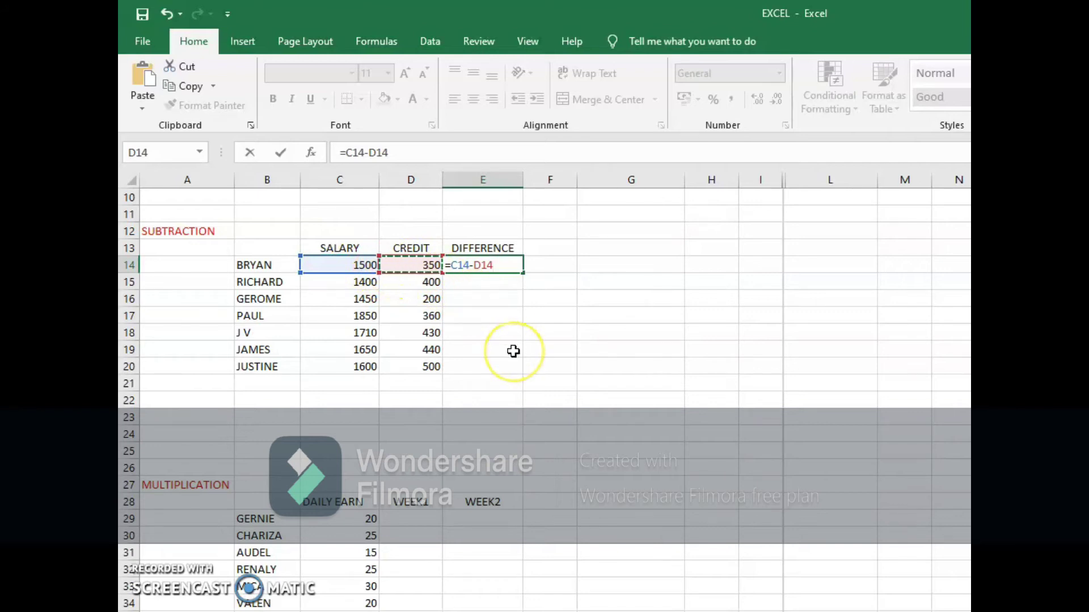
key(Return)
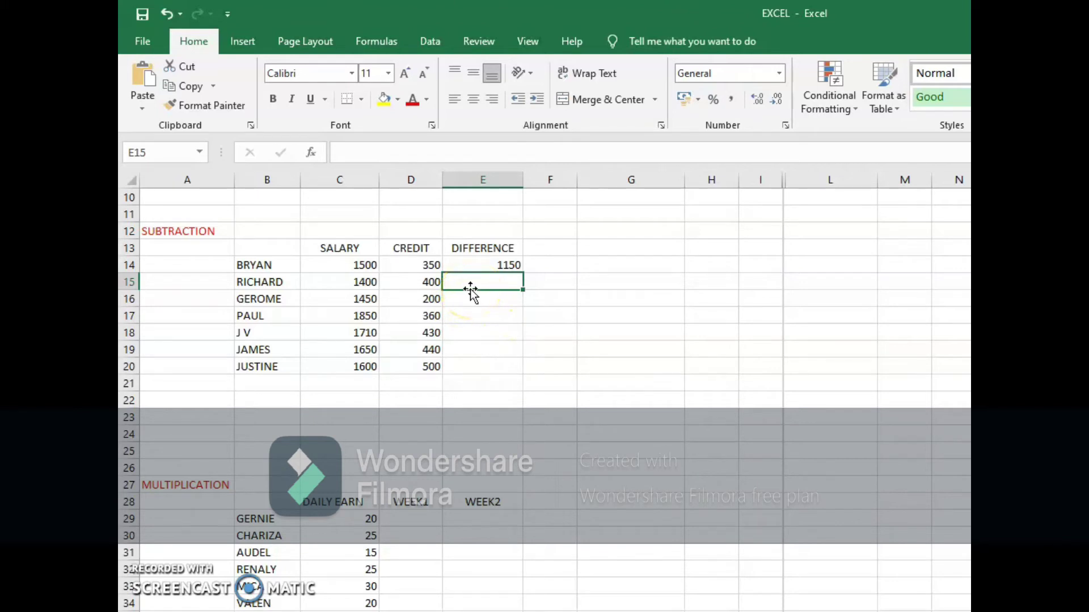
text(=)
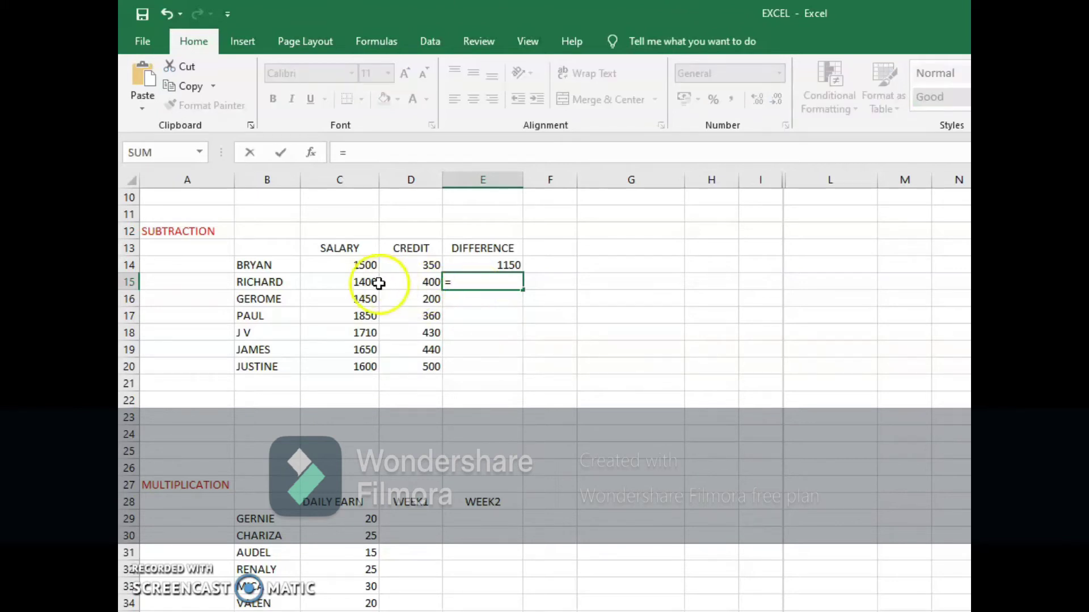
click(355, 283)
text(-)
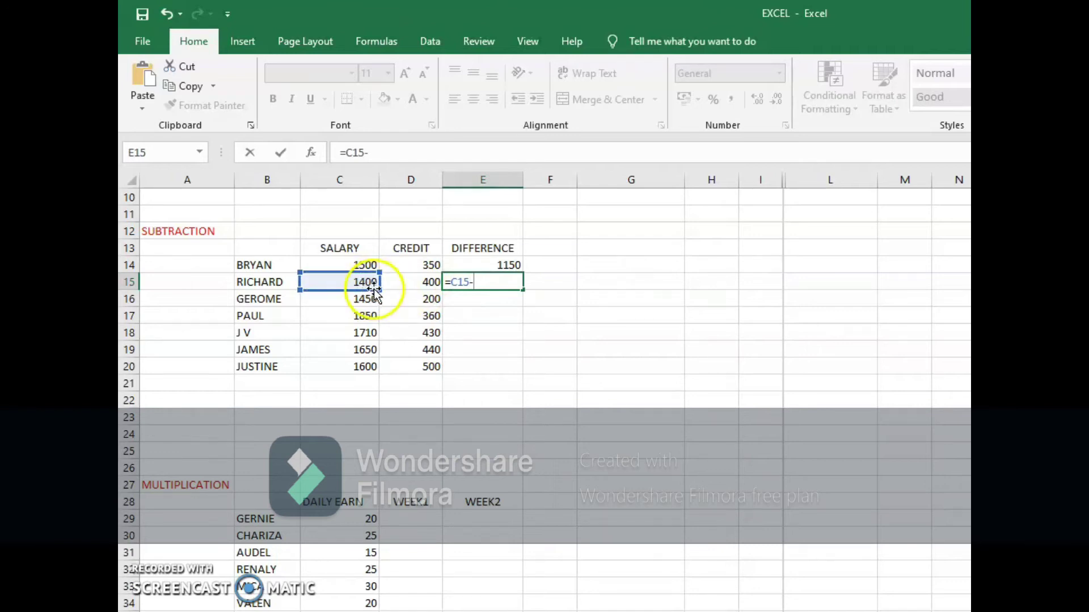
click(414, 286)
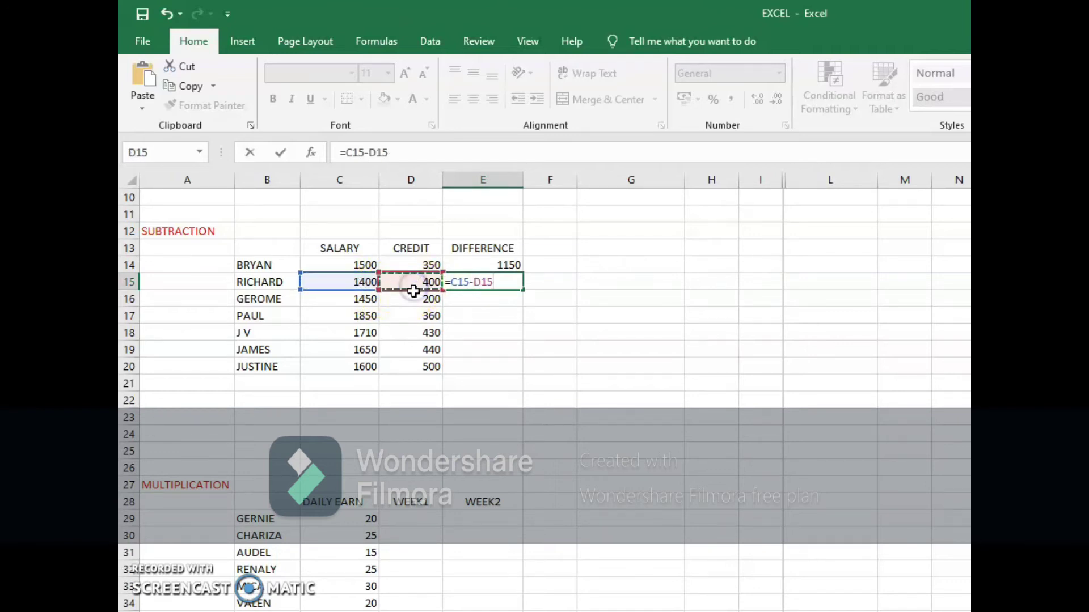
key(Return)
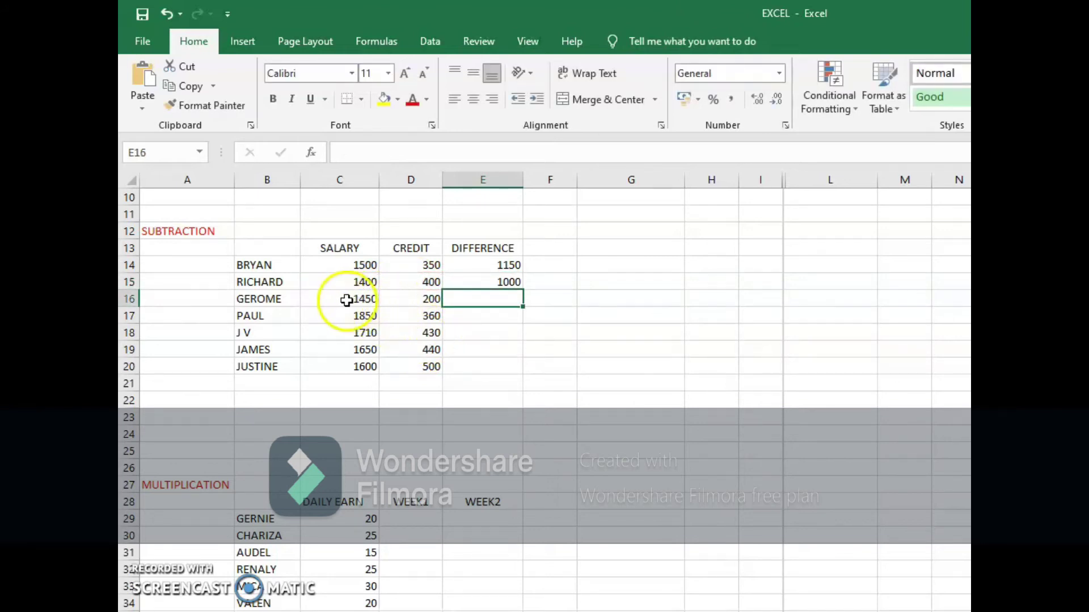
Fill RICHARD's difference formula down to E20, giving 1250, 1490, 1280, 1210 and 1100.
click(497, 283)
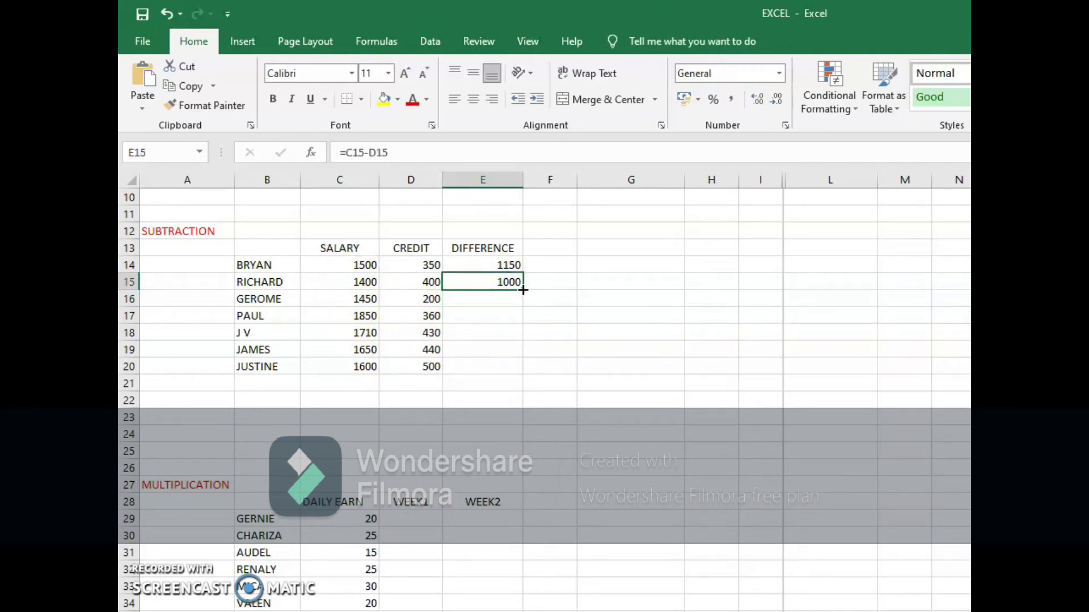
drag(522, 289, 520, 373)
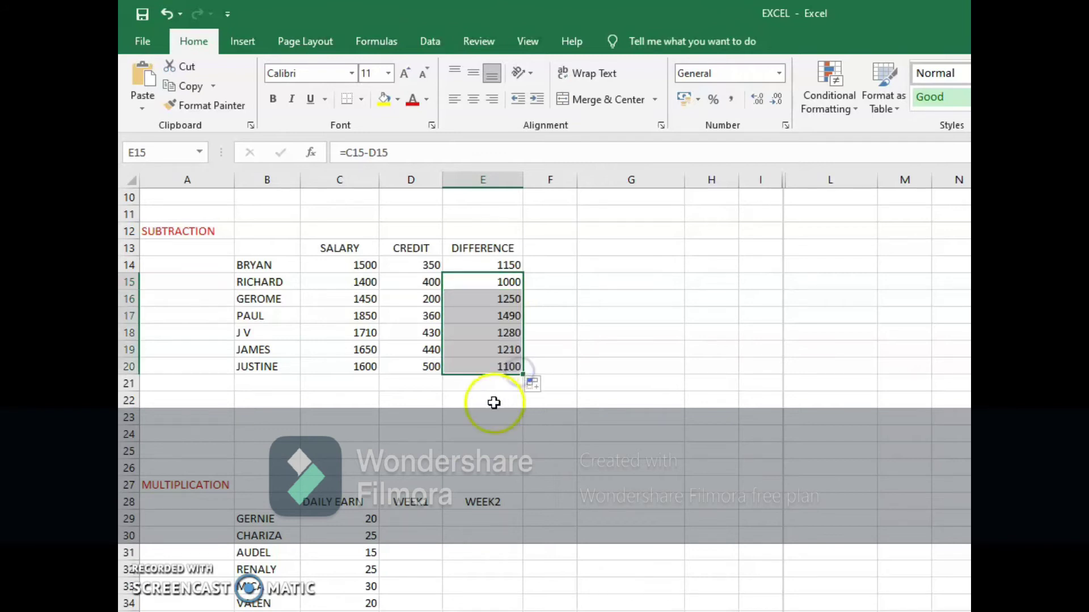
click(480, 412)
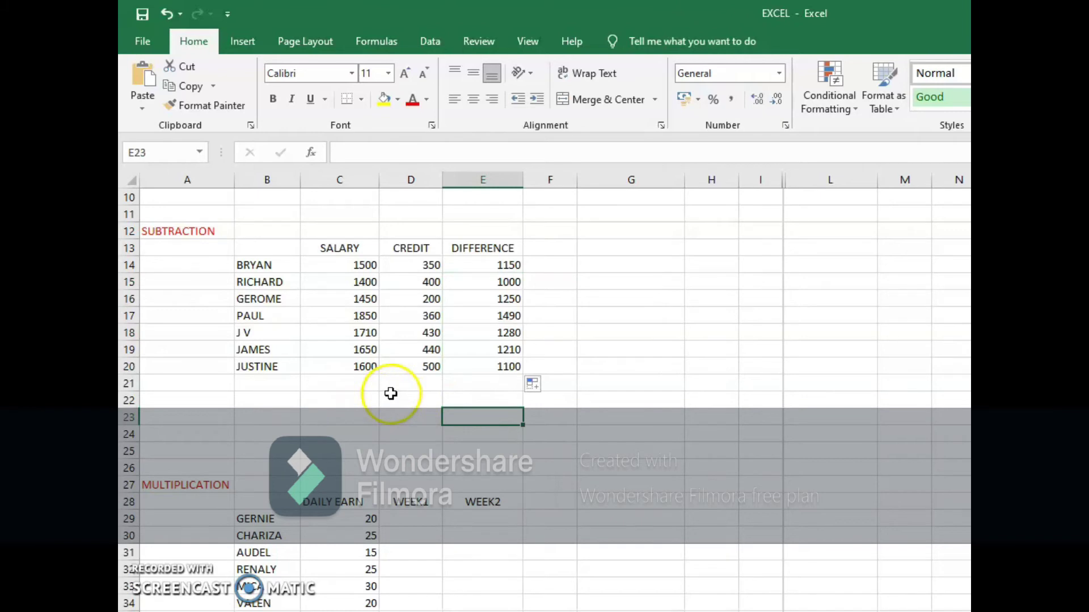
In the MULTIPLICATION table, enter =C29*7 in D29 for GERNIE's WEEK1 of 140.
scroll(391, 394, down, 1)
scroll(390, 394, down, 2)
scroll(390, 393, down, 2)
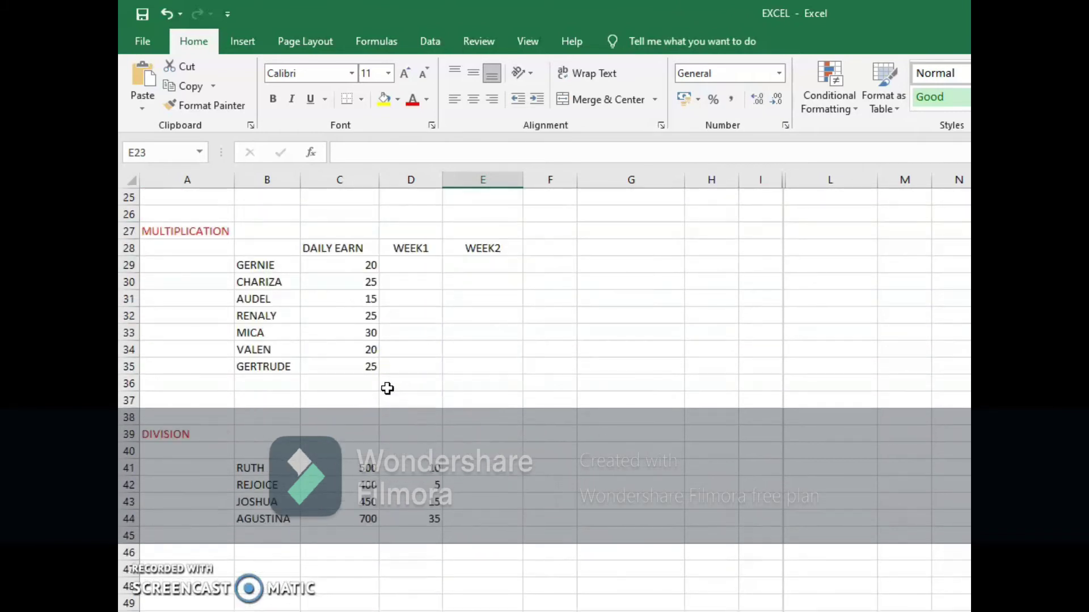
scroll(348, 355, down, 1)
scroll(348, 355, up, 1)
click(404, 266)
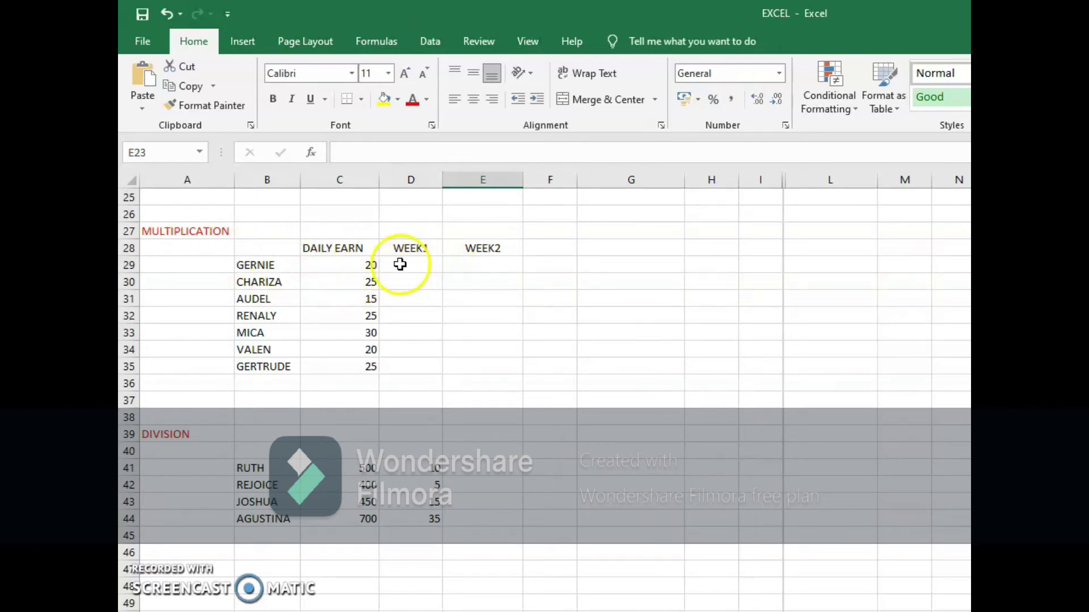
click(401, 264)
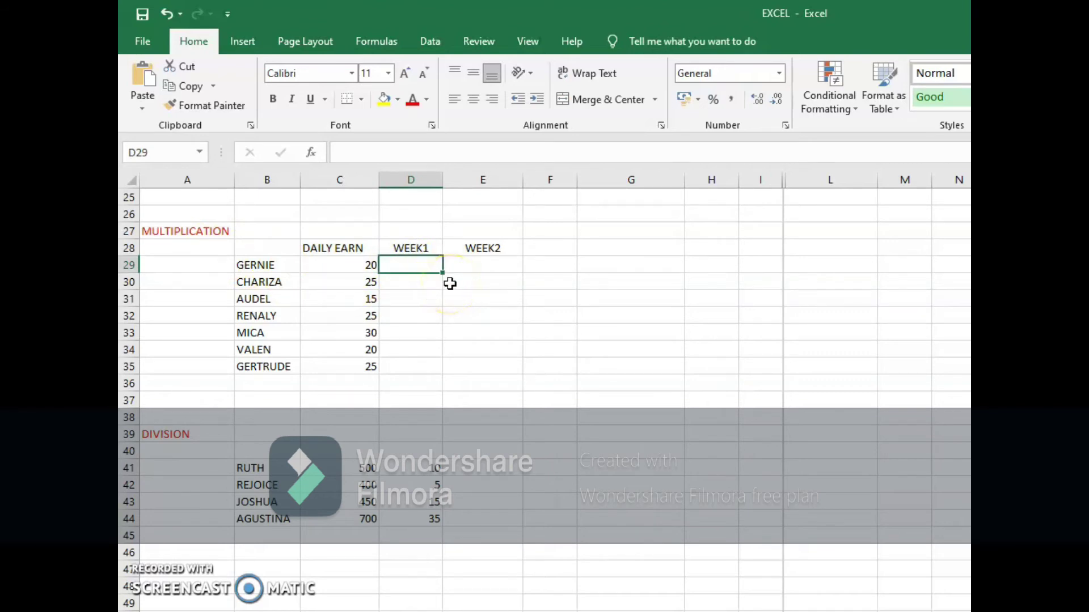
text(=)
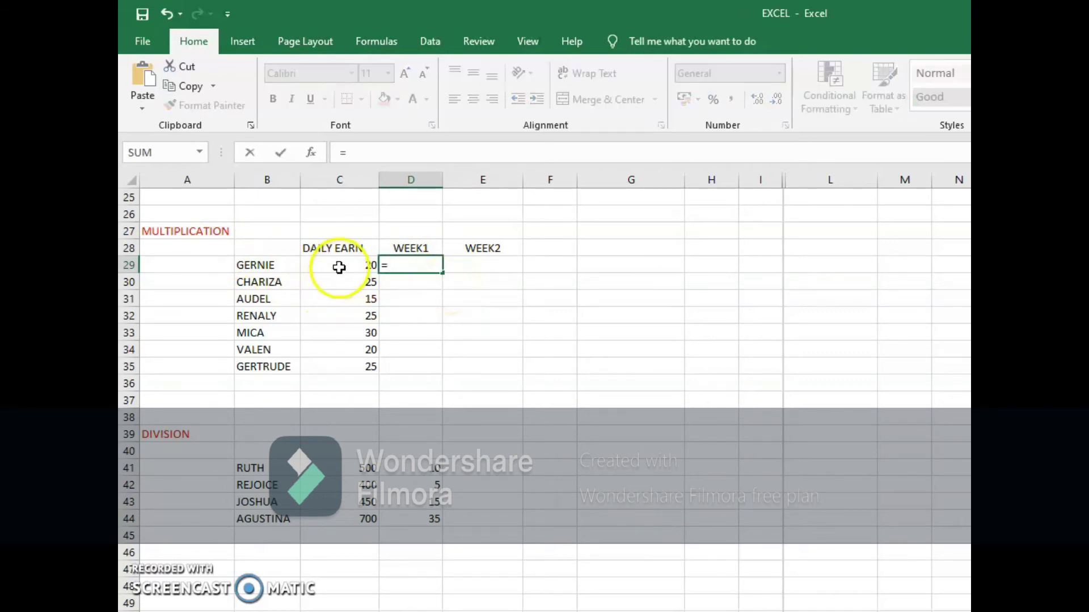
click(338, 266)
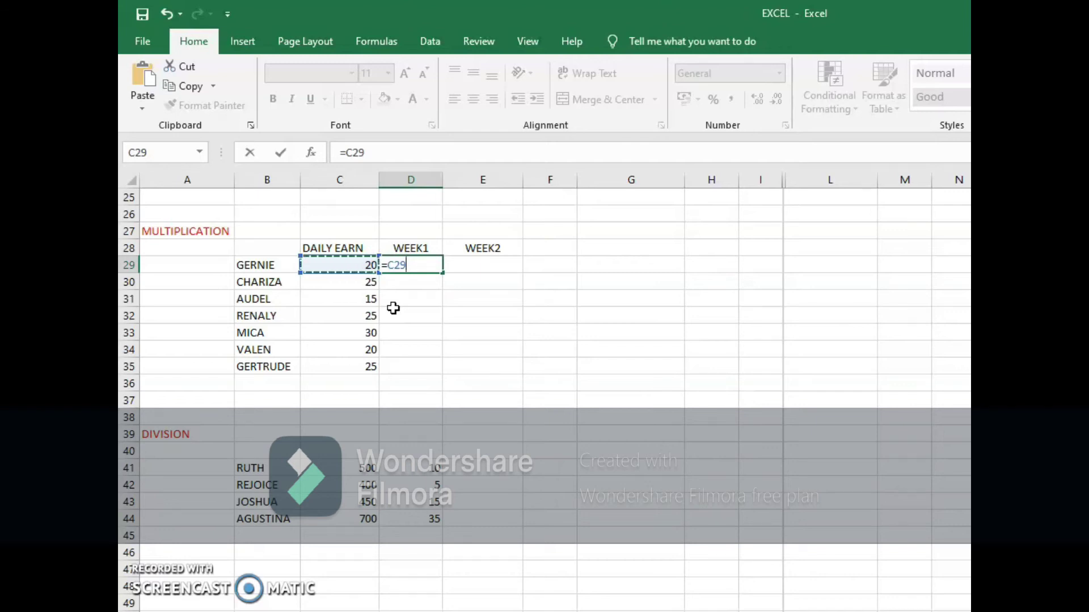
text(*)
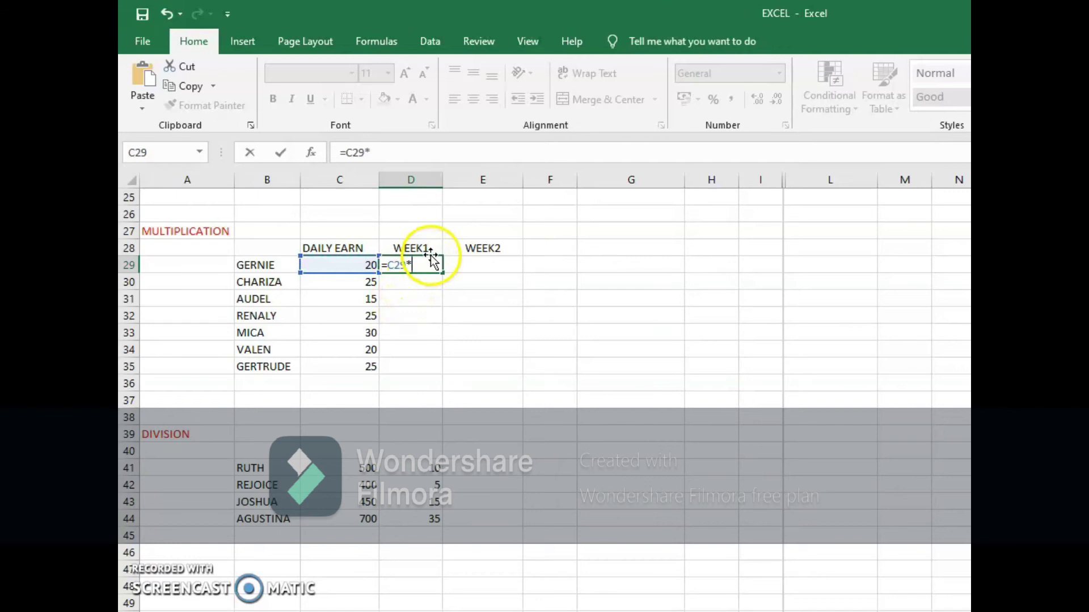
text(7)
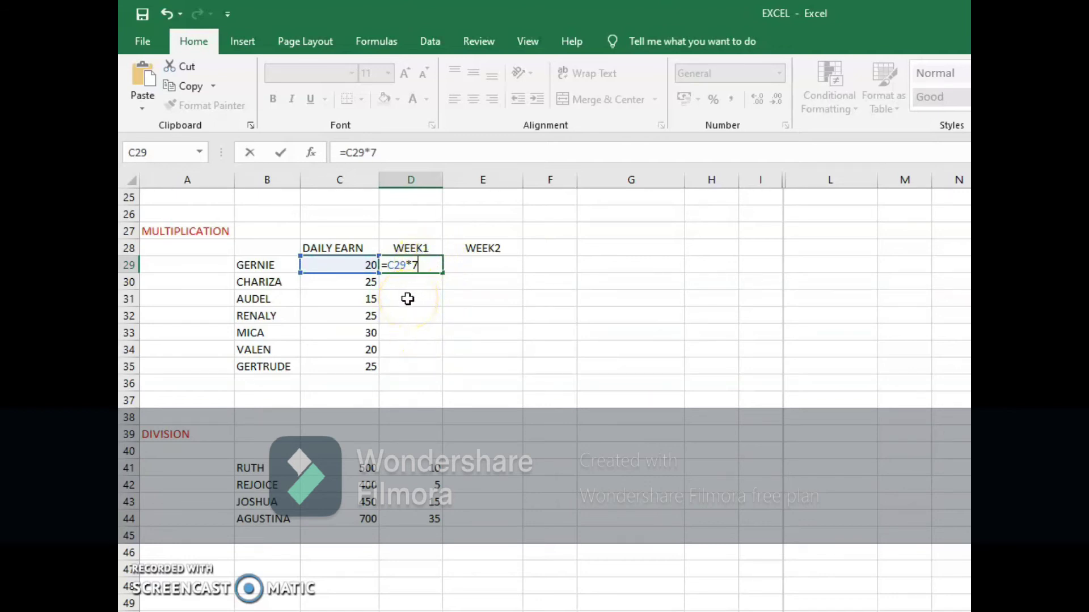
key(Return)
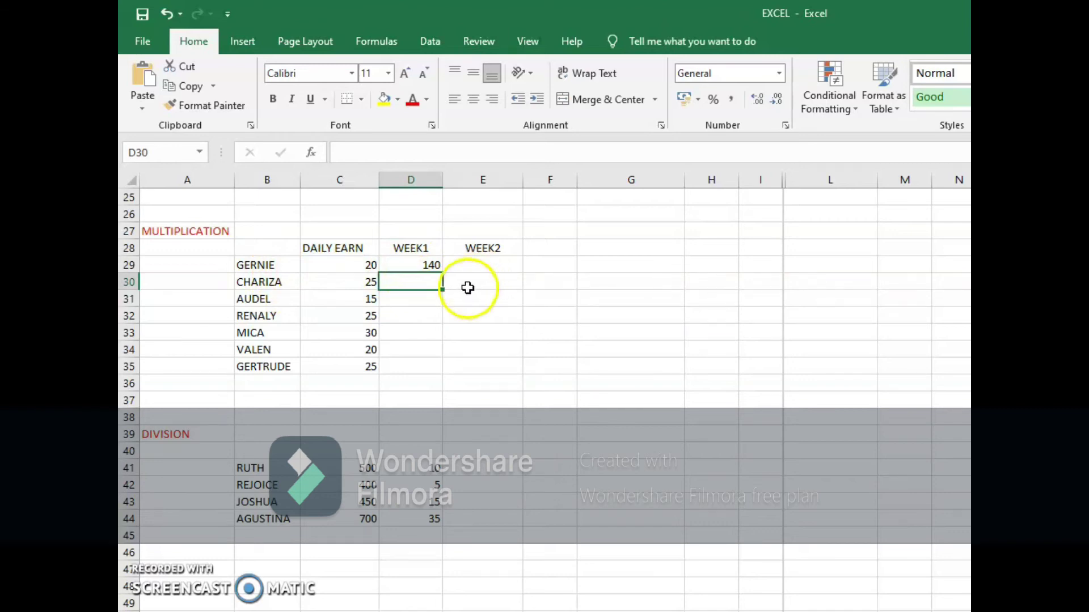
Enter =C29*14 in E29 so GERNIE's WEEK2 shows 280.
click(478, 266)
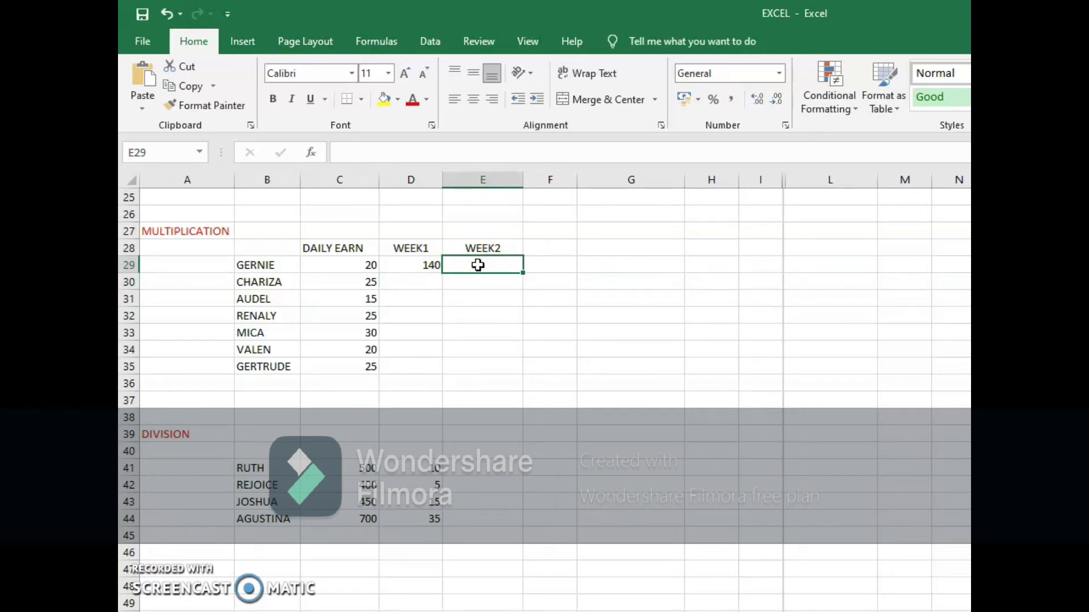
text(=)
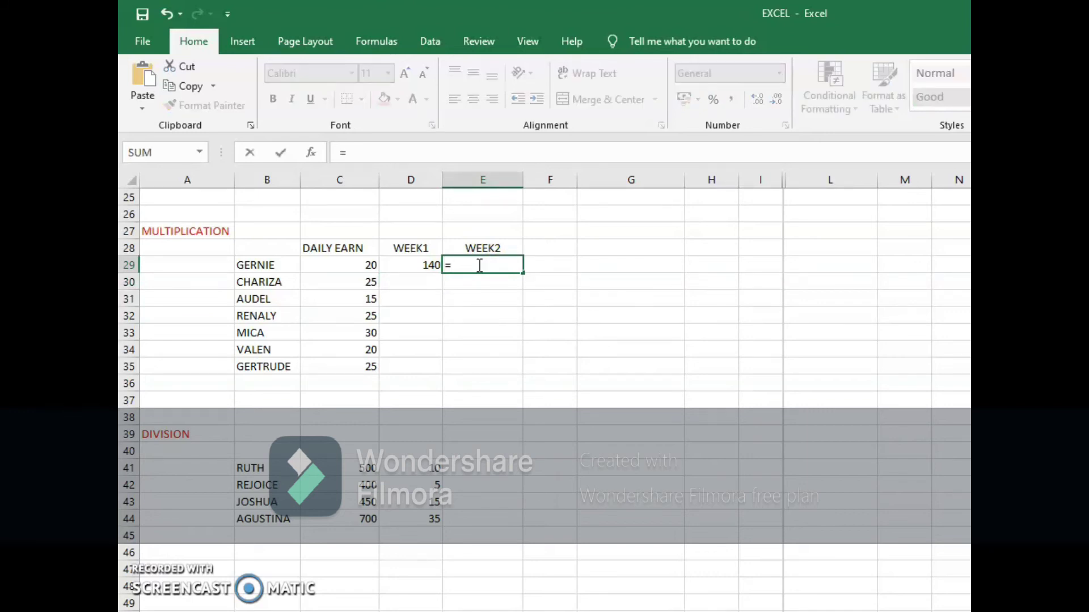
click(356, 266)
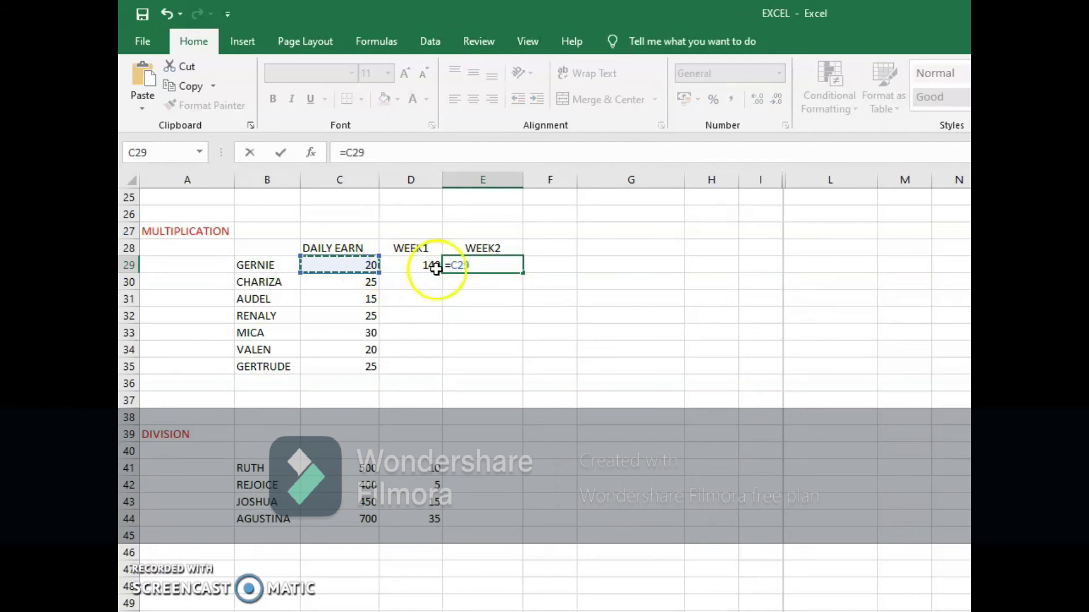
text(*)
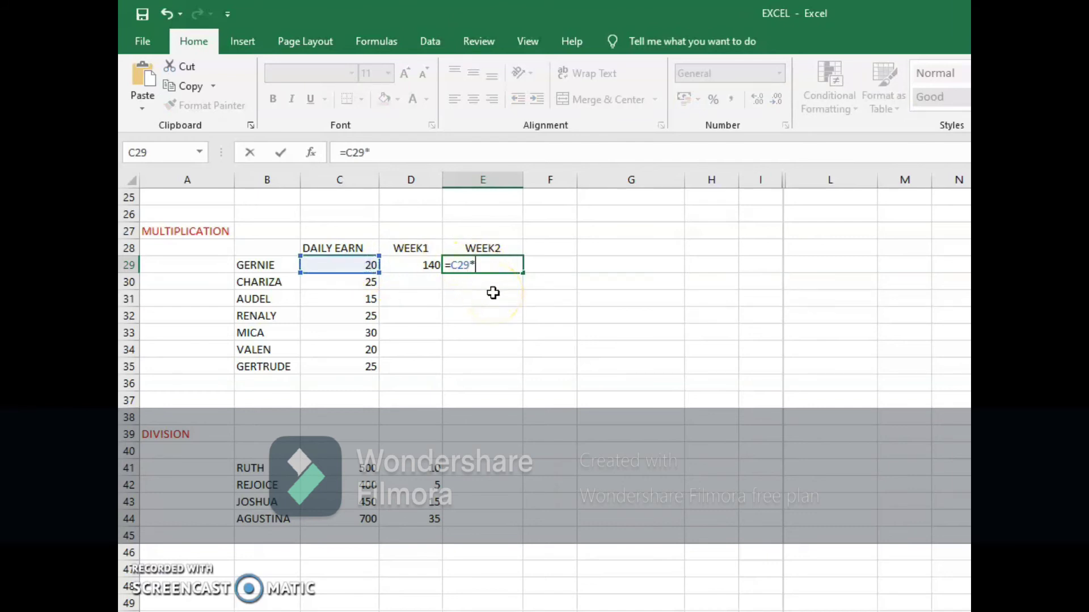
click(497, 266)
key(Return)
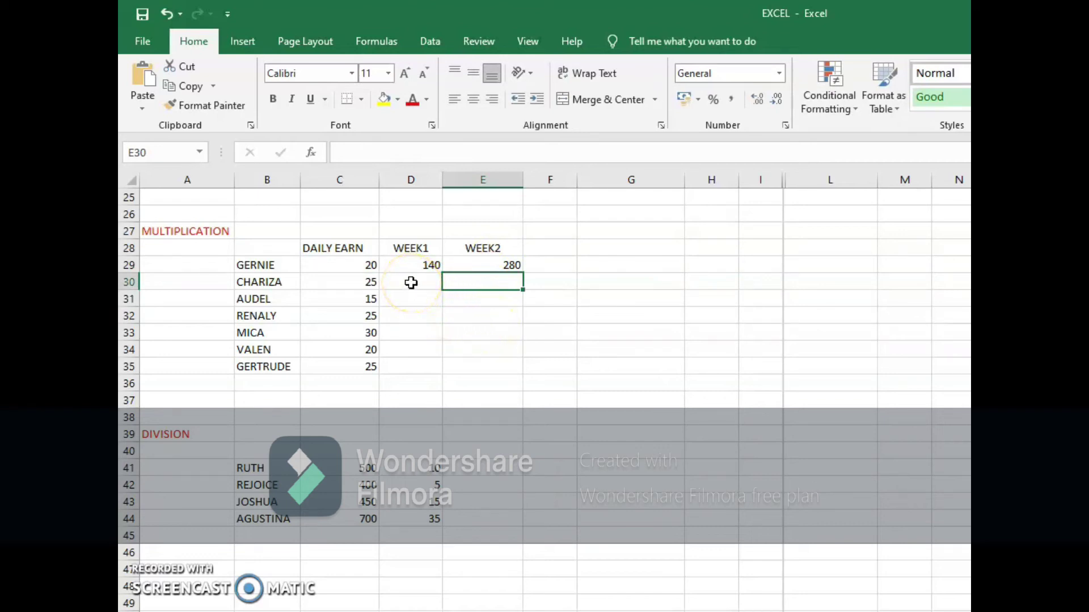
Multiply CHARIZA's daily earn in D30 for a WEEK1 amount of 175.
click(411, 282)
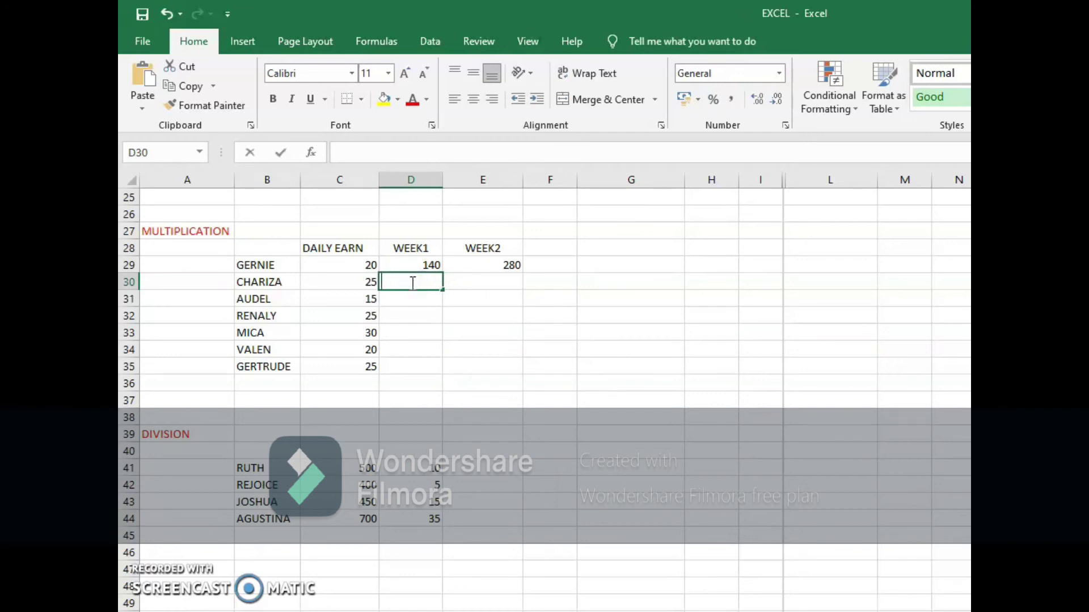
text(=)
click(336, 282)
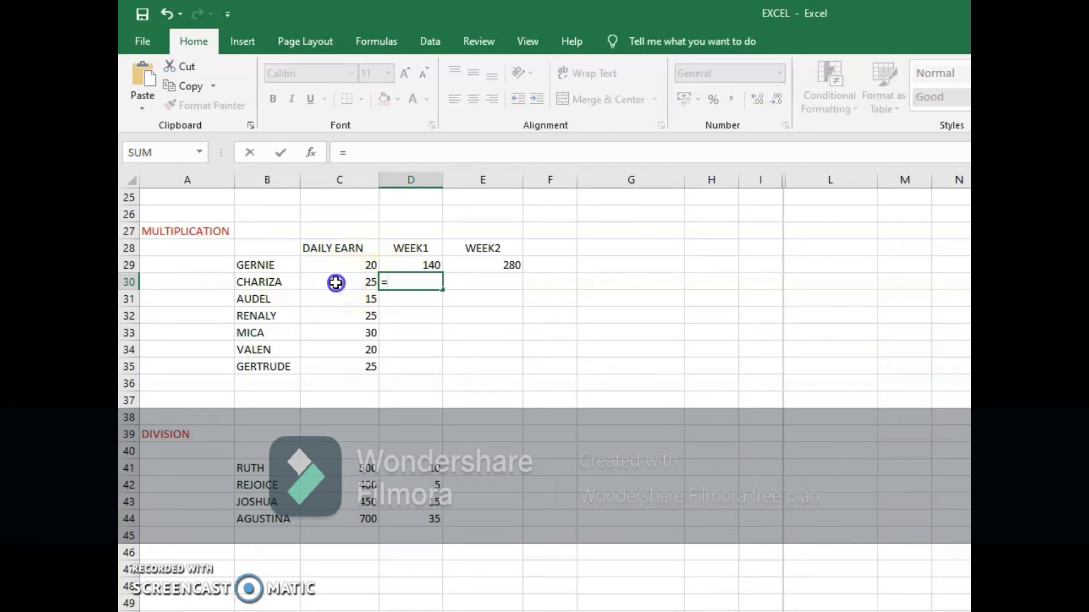
text(*)
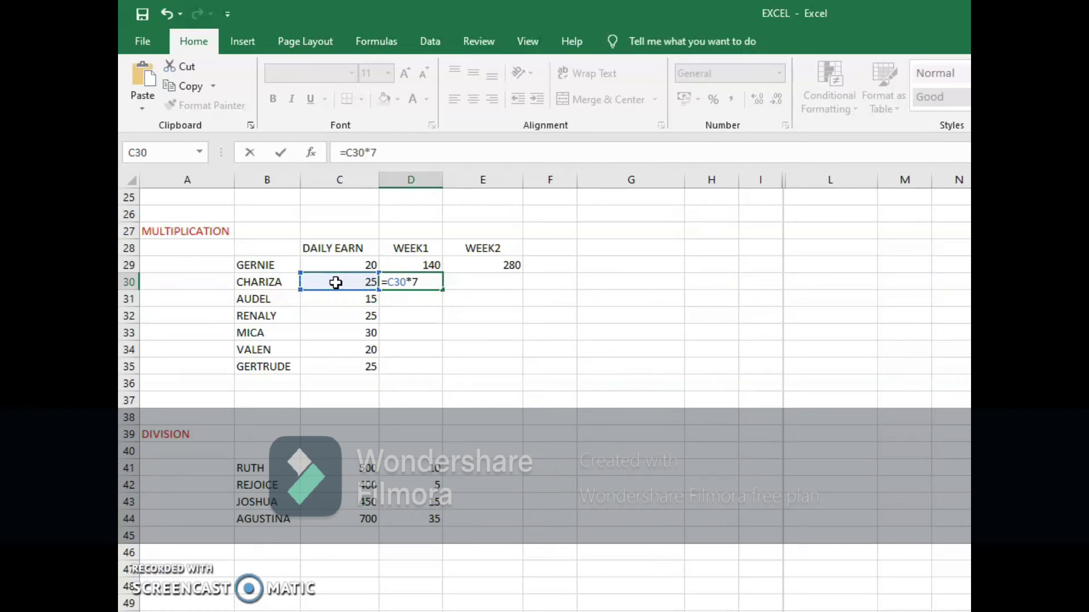
key(Return)
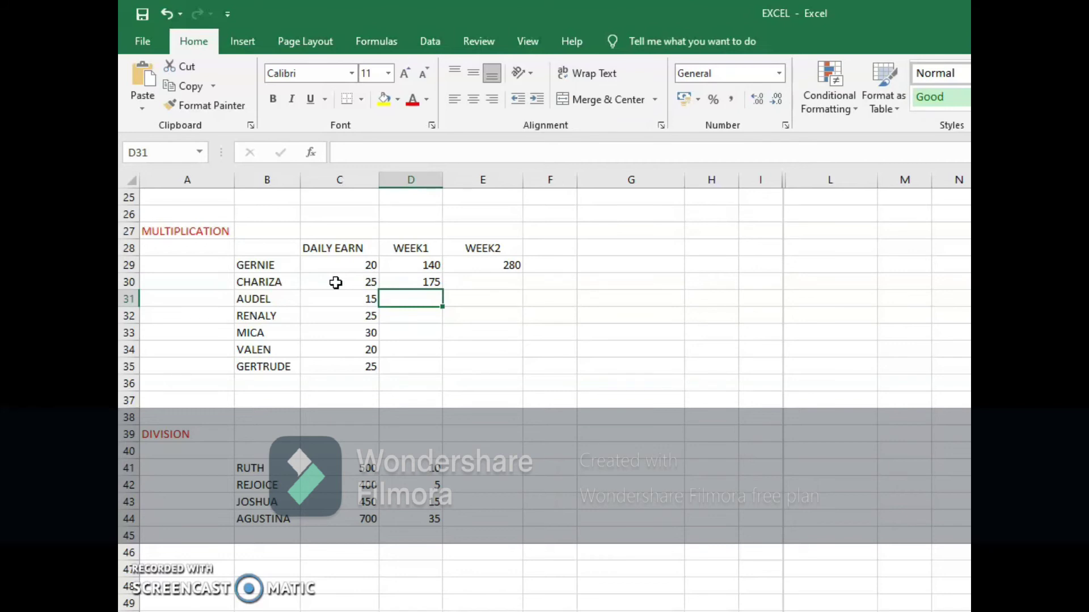
Enter =C30*14 in E30 for CHARIZA's WEEK2 of 350.
click(476, 283)
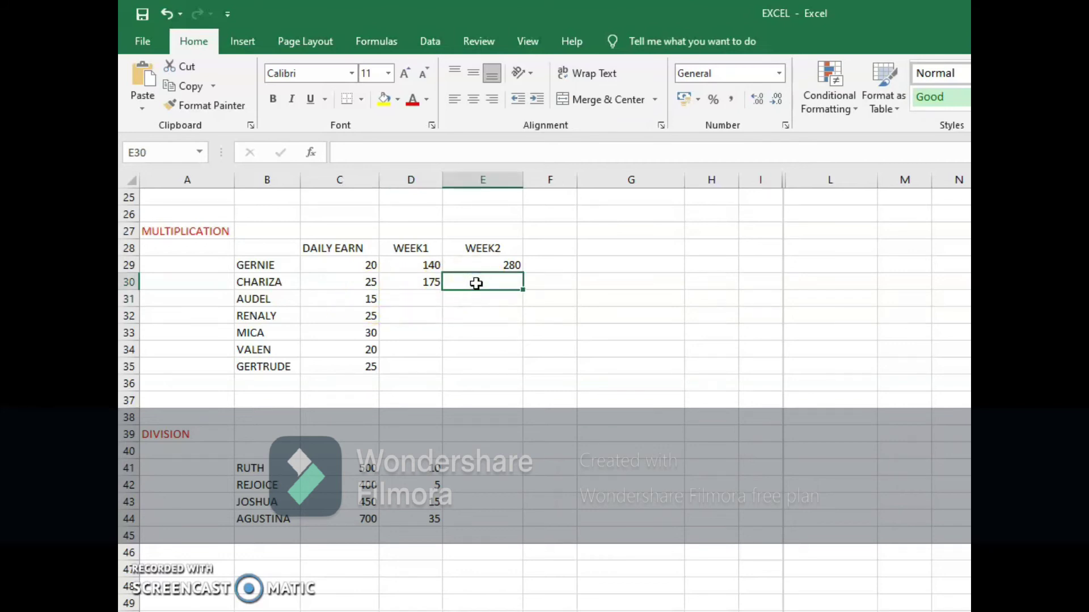
text(=)
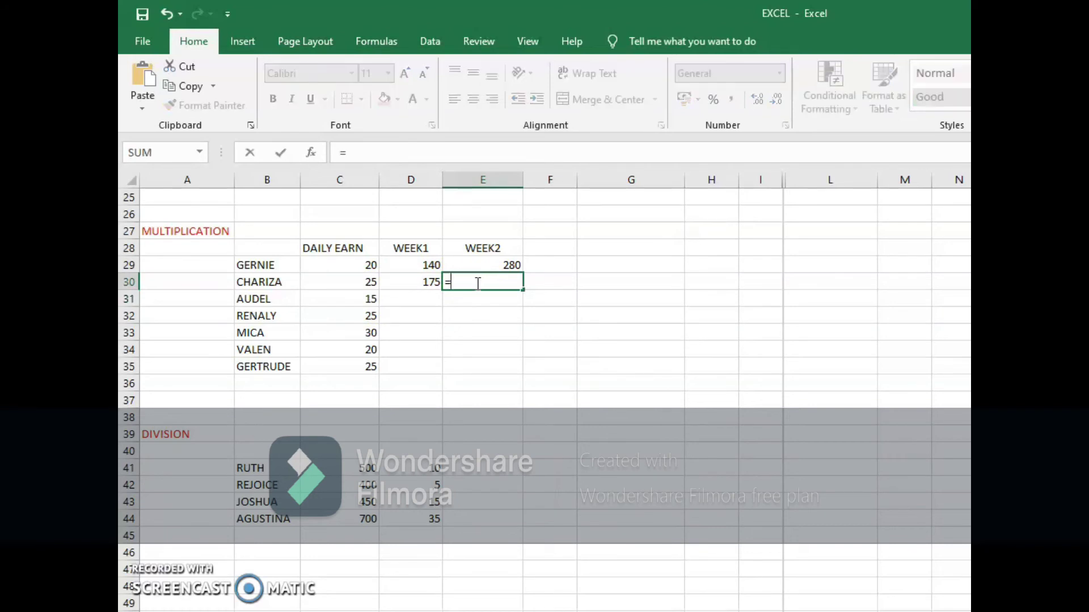
click(334, 281)
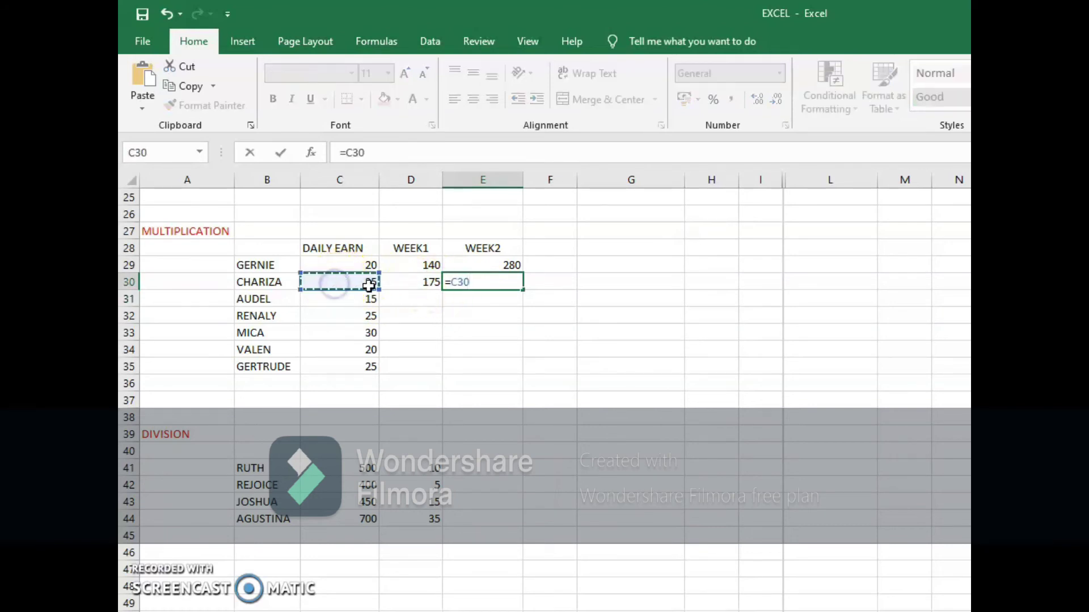
text(*)
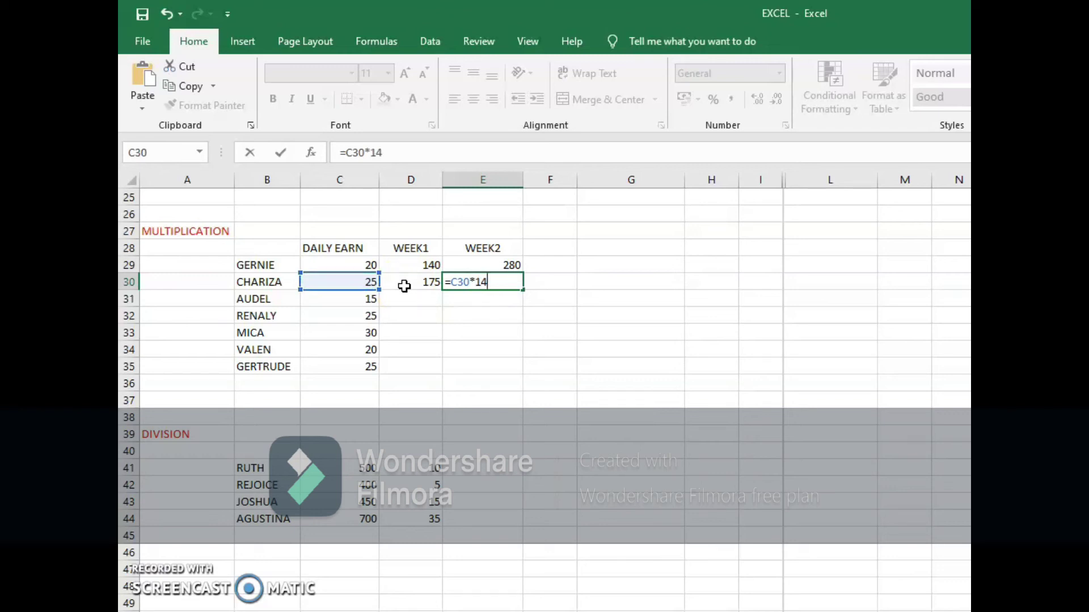
key(Return)
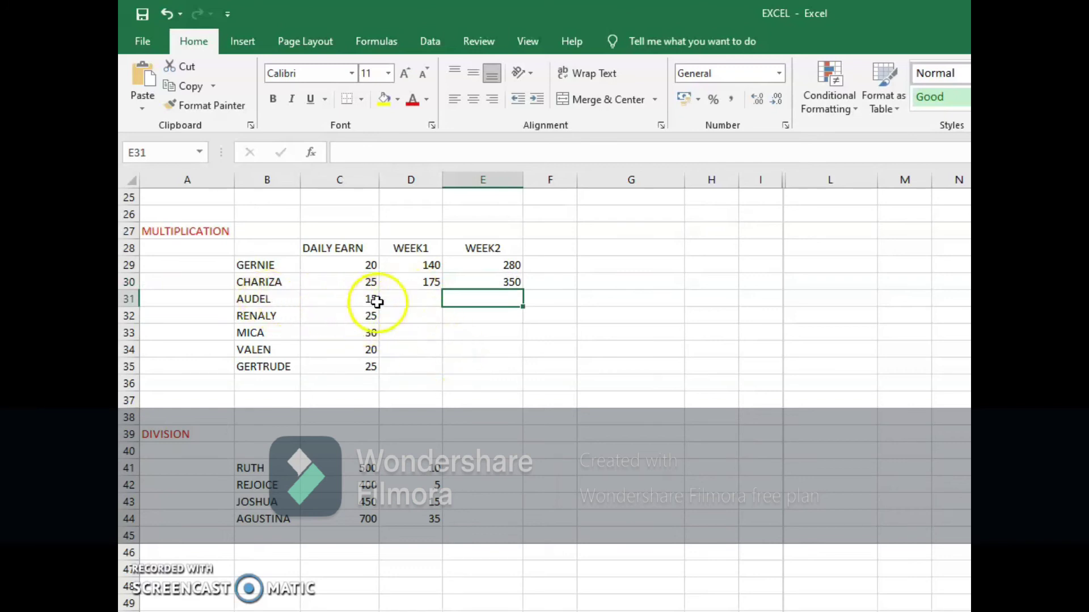
Fill the row-30 WEEK1 and WEEK2 formulas down to row 35 for AUDEL through GERTRUDE.
click(420, 286)
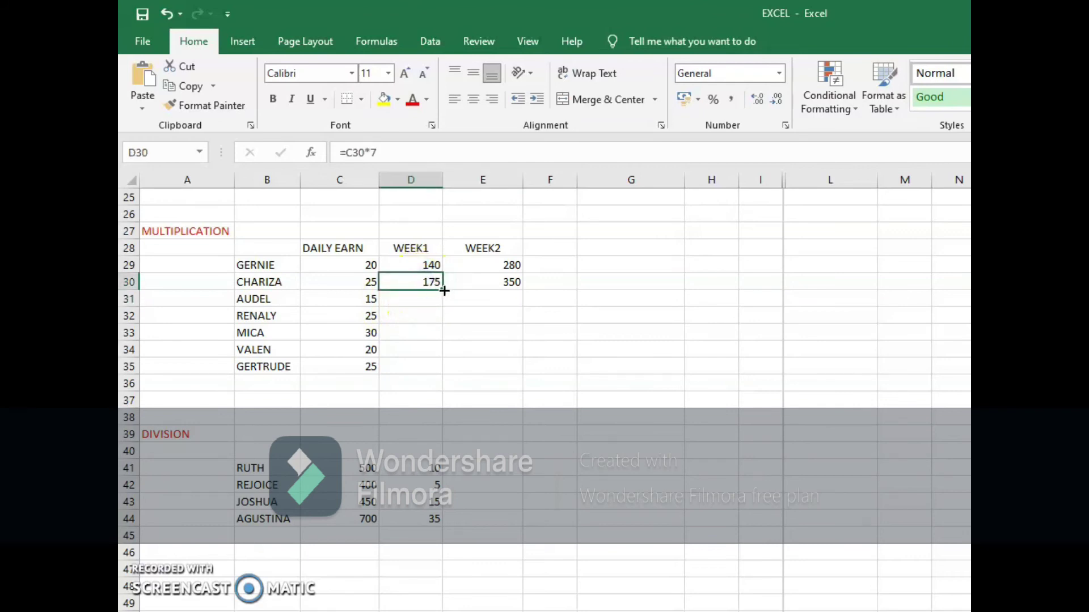
drag(443, 289, 440, 372)
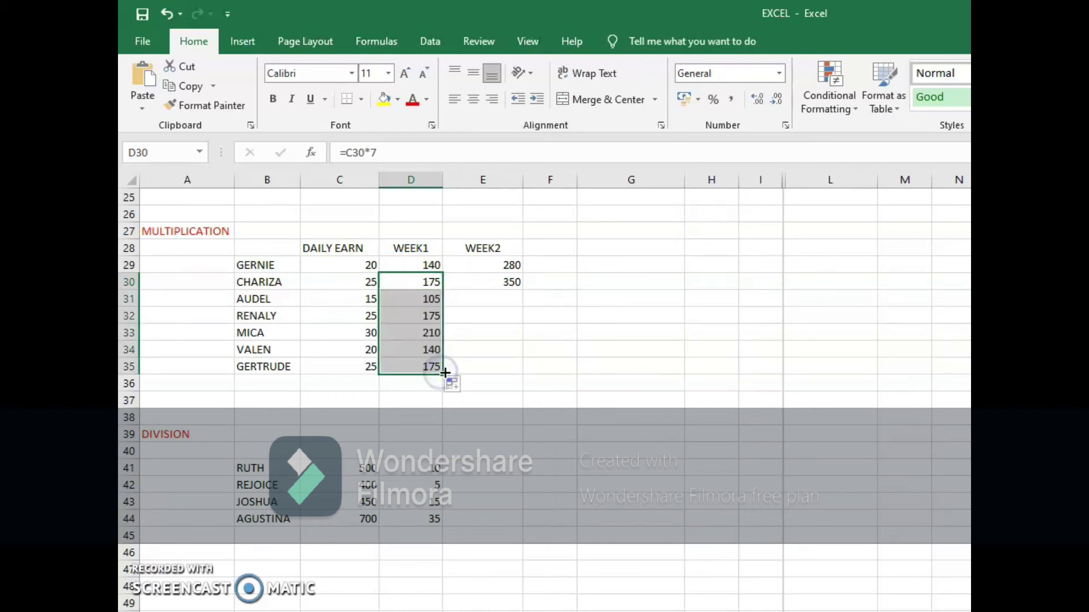
click(507, 285)
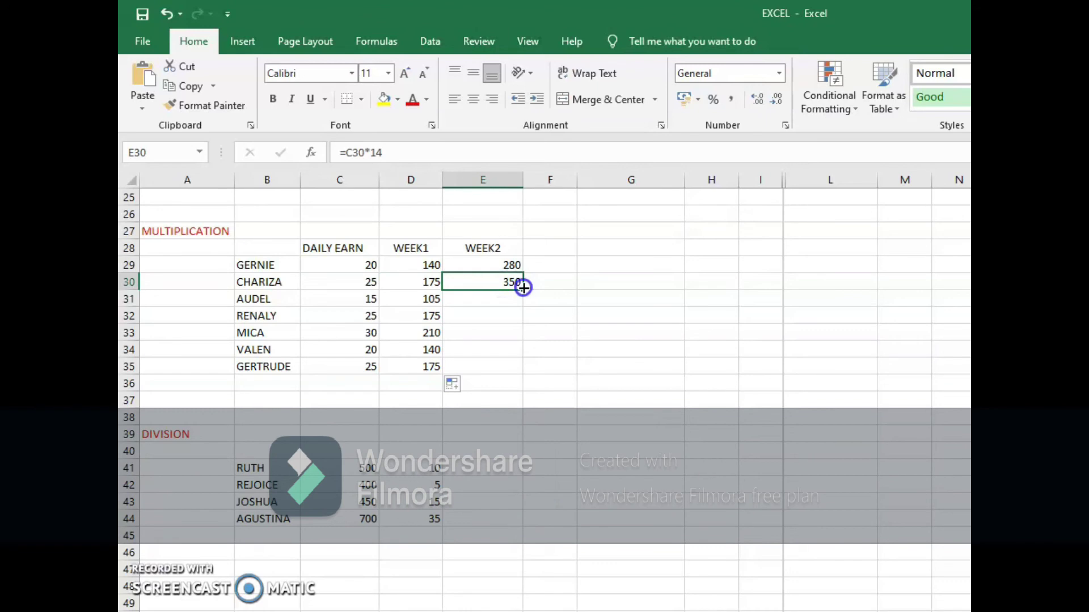
drag(523, 288, 518, 383)
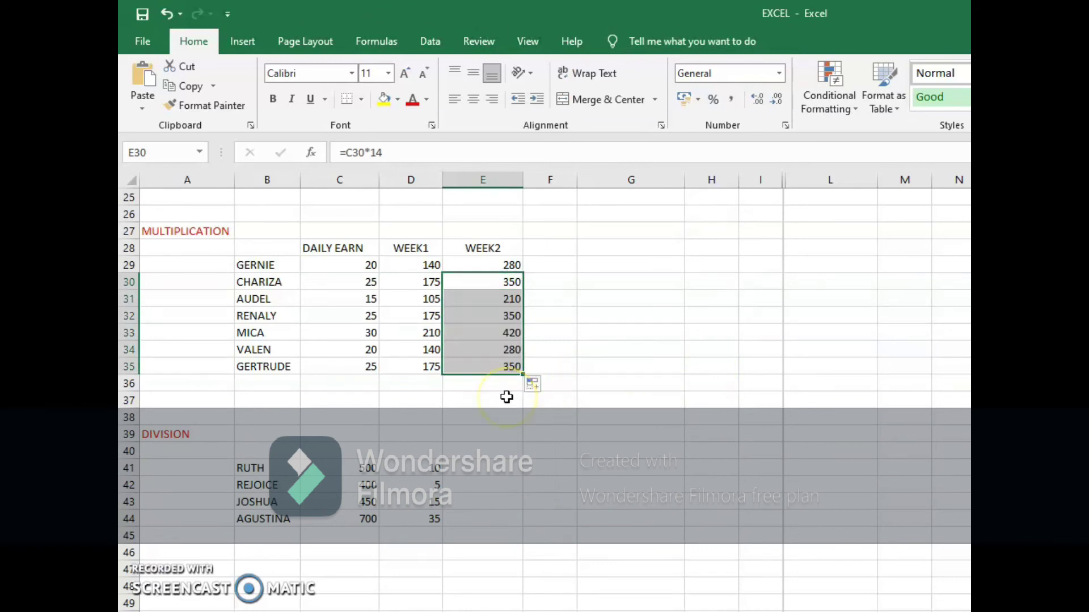
Enter =C41/D41 in E41 so RUTH's quotient shows 50 (500 ÷ 10).
scroll(506, 397, down, 2)
scroll(506, 394, down, 1)
scroll(506, 391, down, 1)
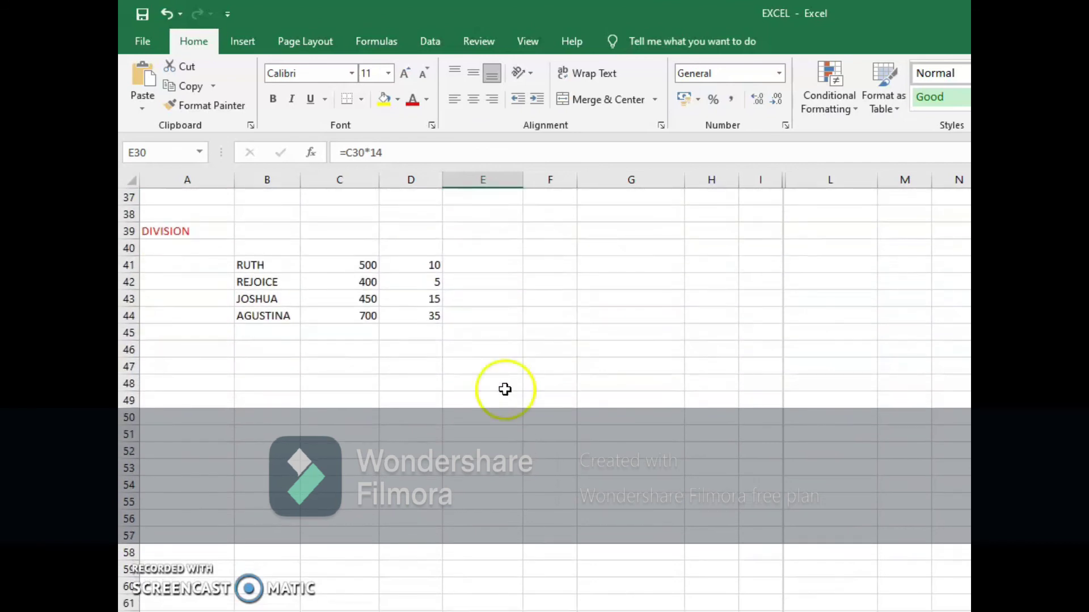
click(464, 266)
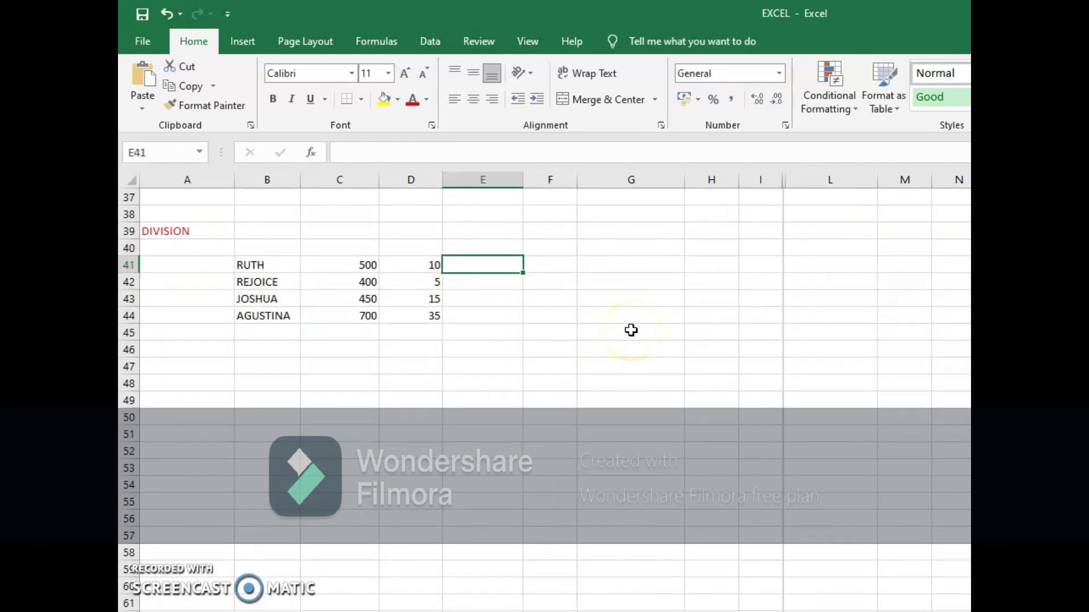
text(=)
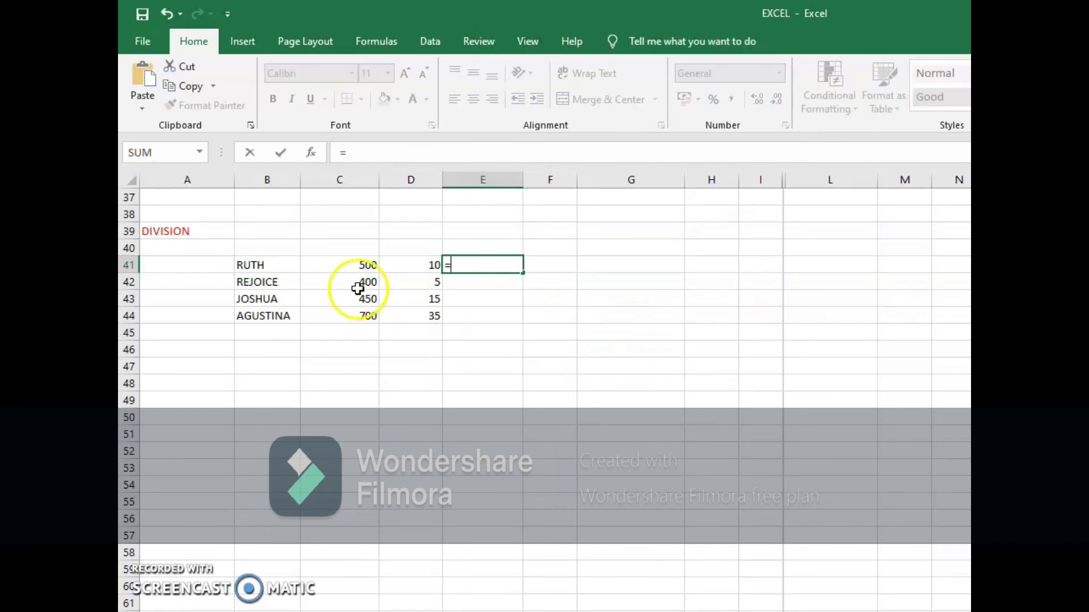
click(352, 268)
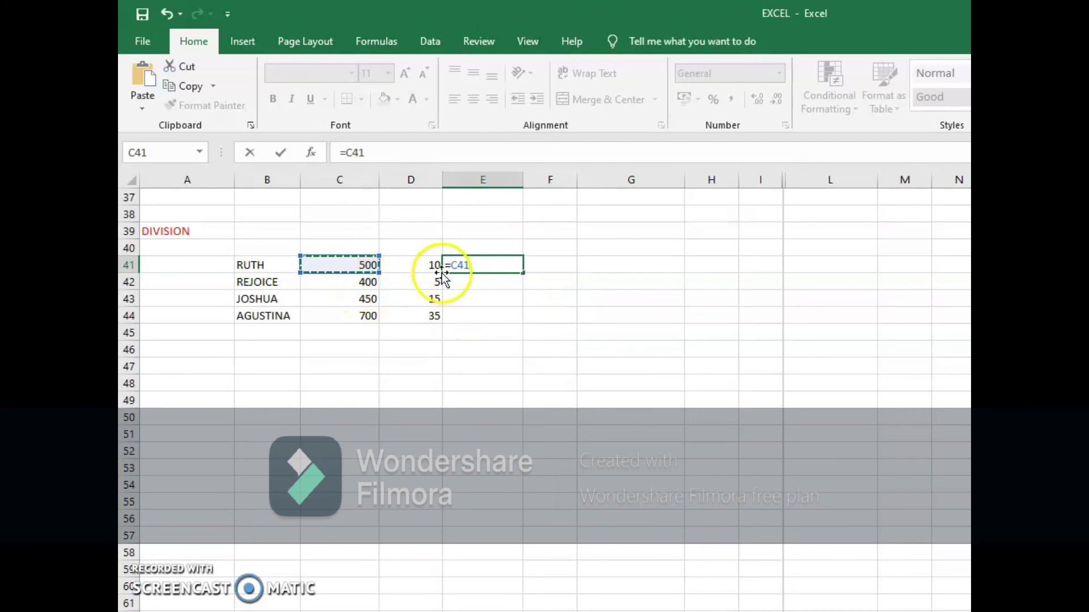
text(/)
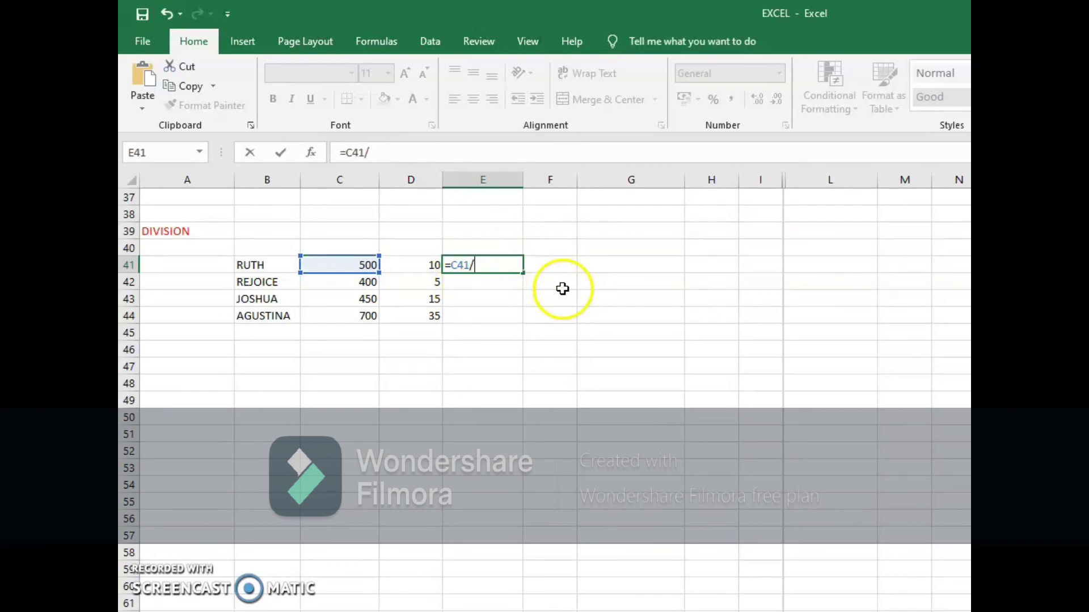
click(413, 268)
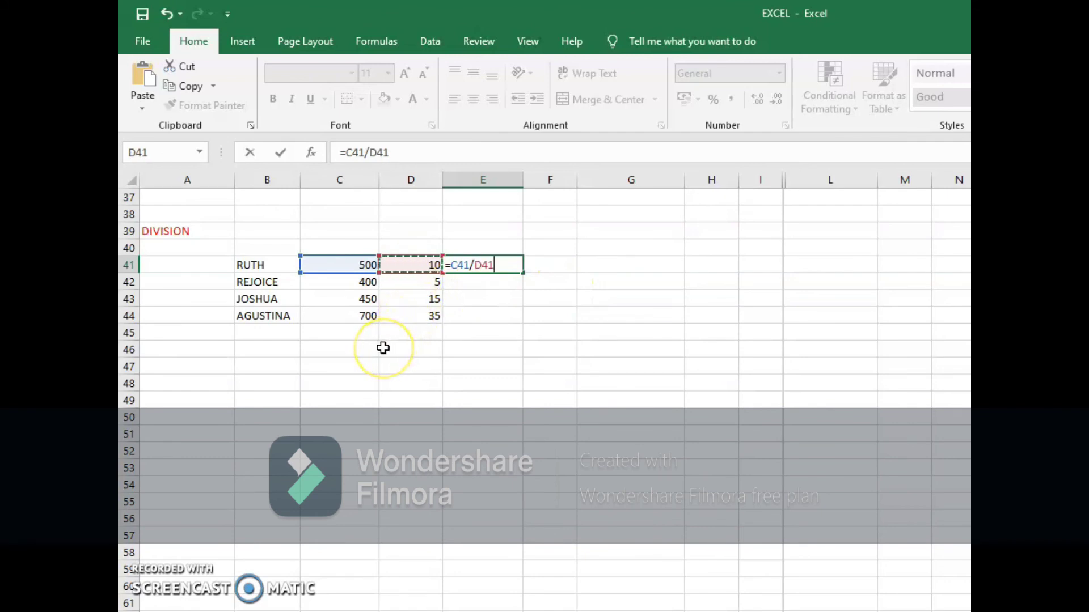
key(Return)
text(=)
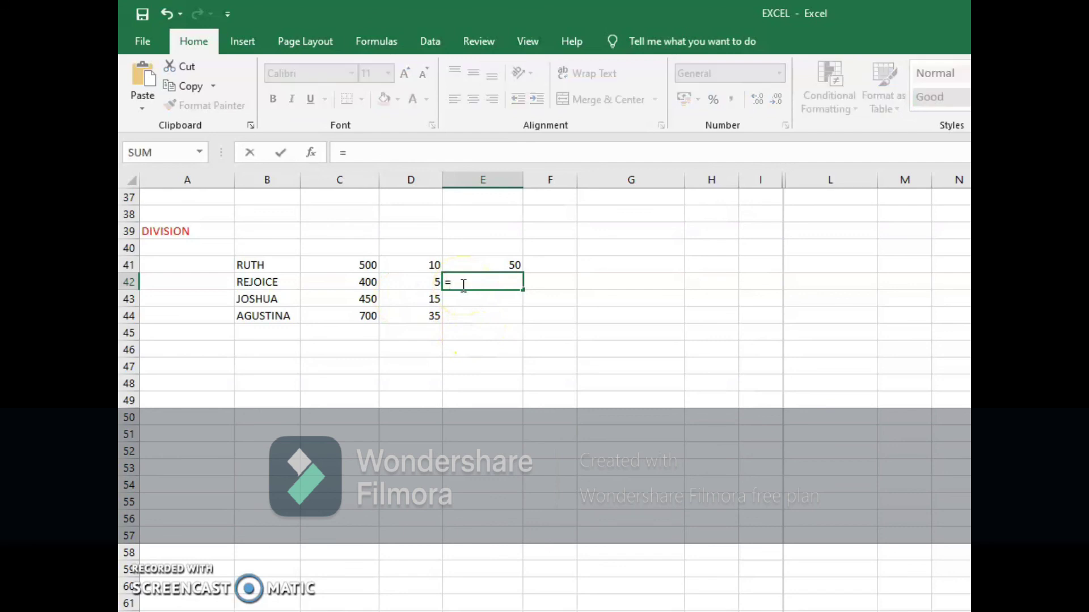
Enter =C42/D42 and =C43/D43, giving REJOICE 80 (400 ÷ 5) and JOSHUA 30 (450 ÷ 15).
click(357, 282)
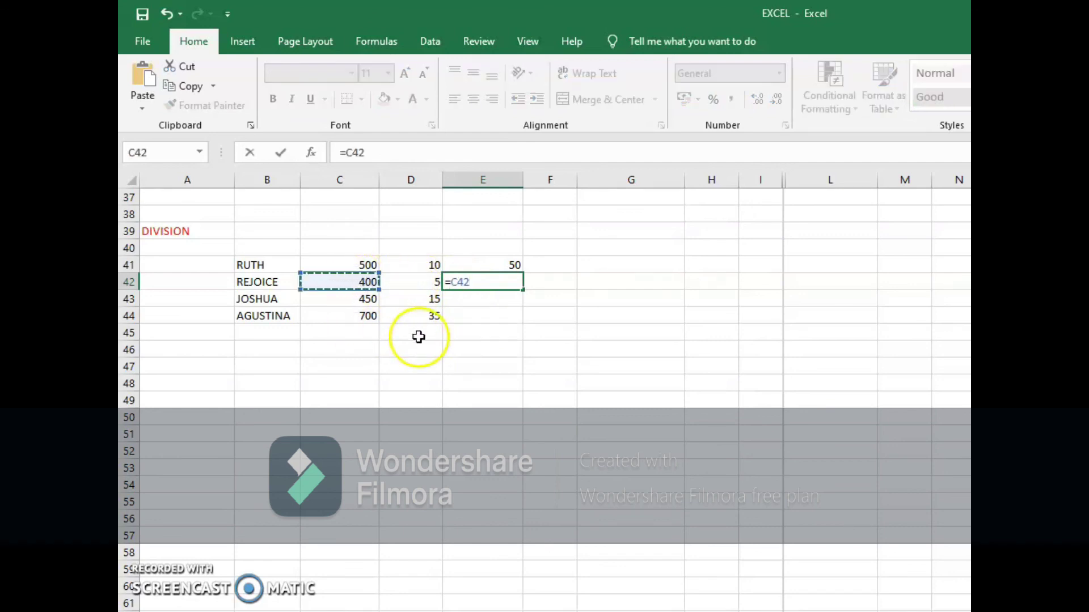
text(/)
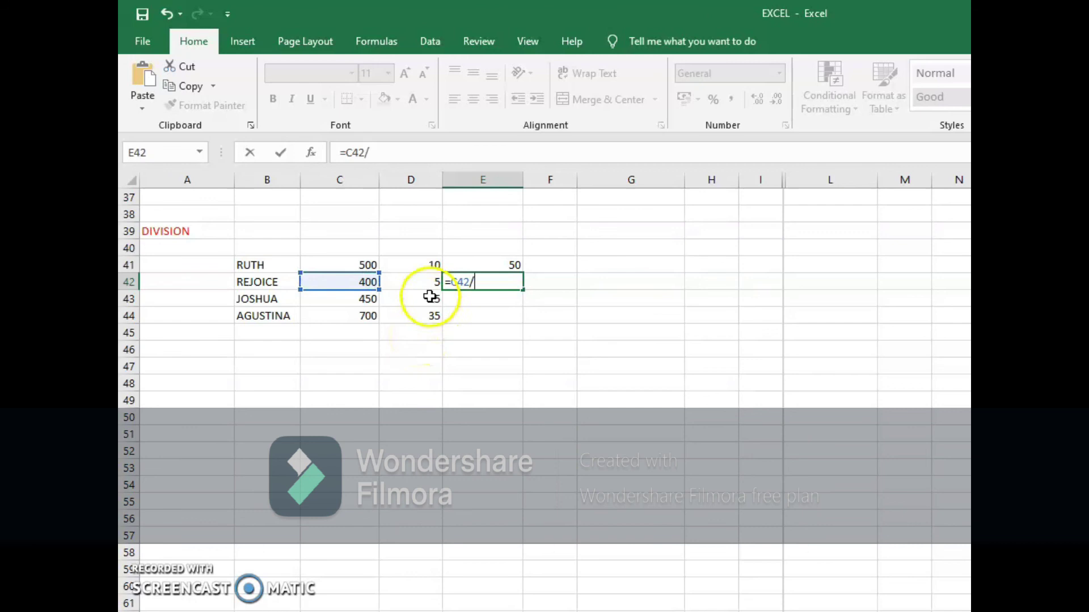
click(424, 283)
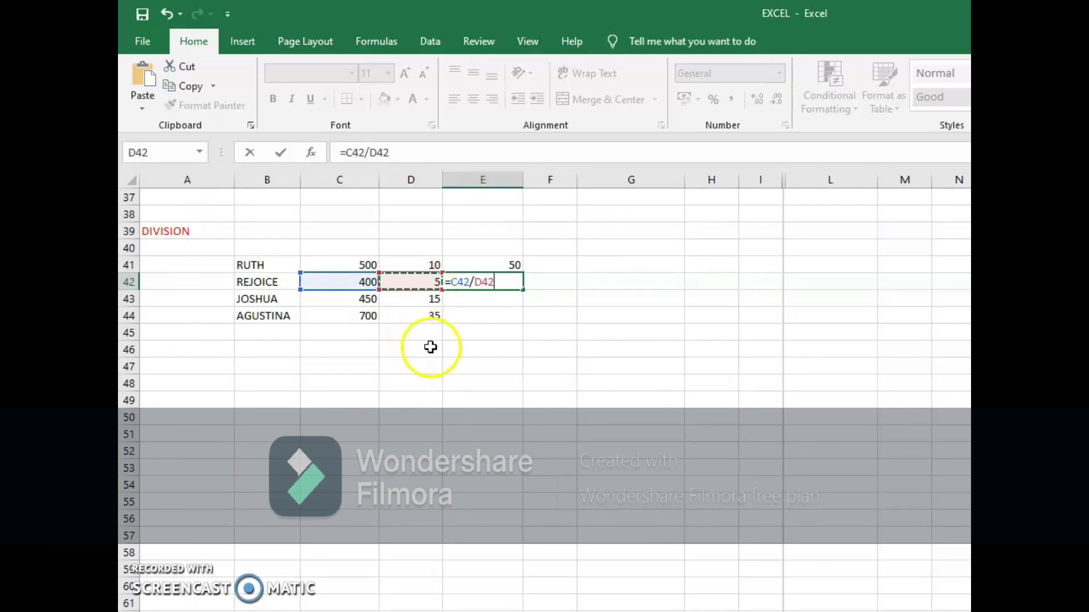
key(Return)
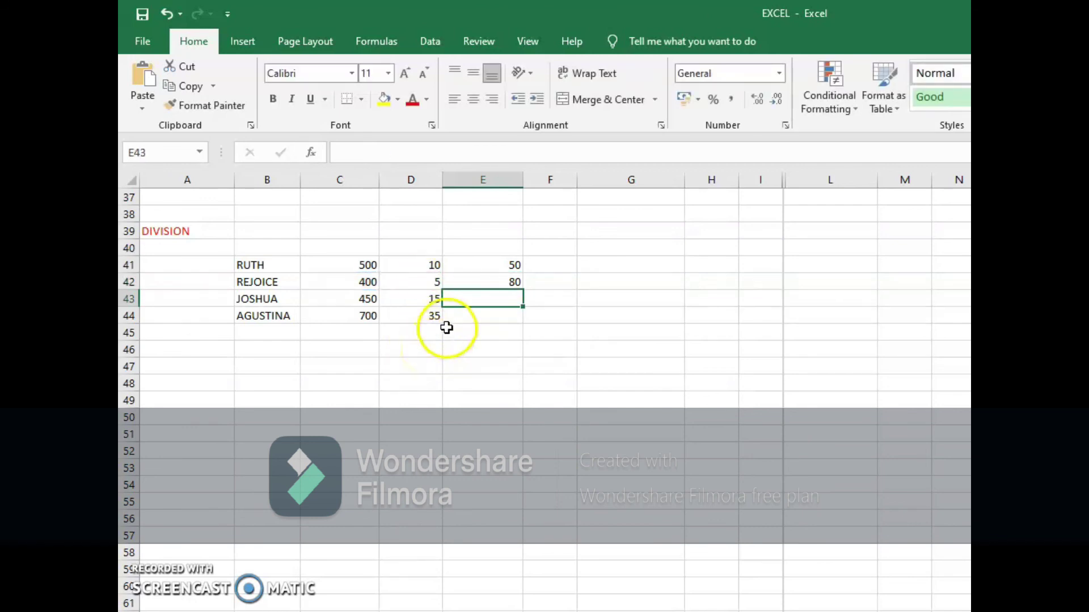
click(470, 327)
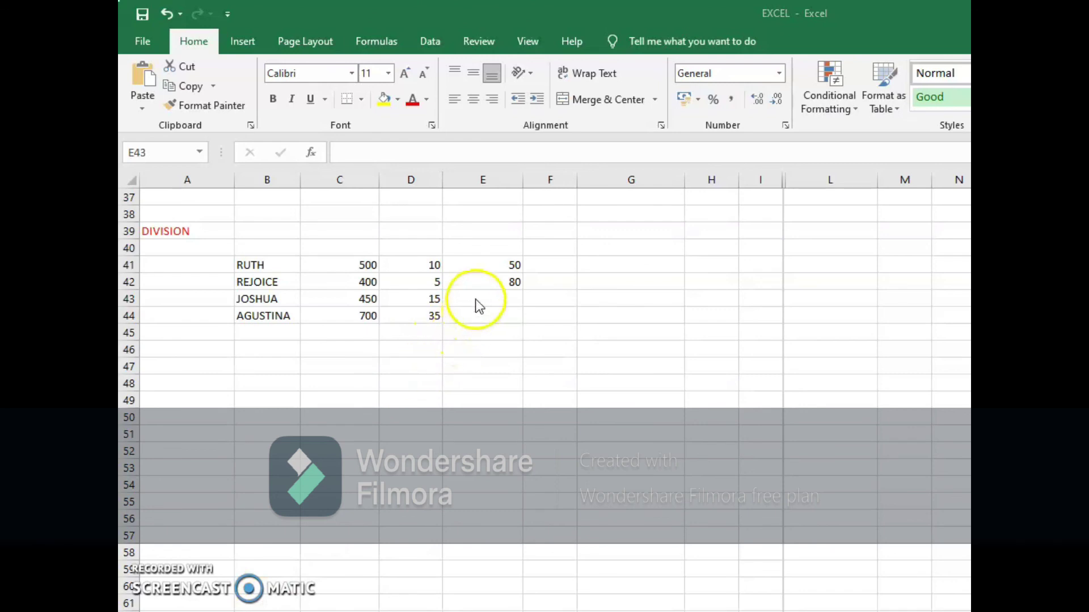
click(477, 301)
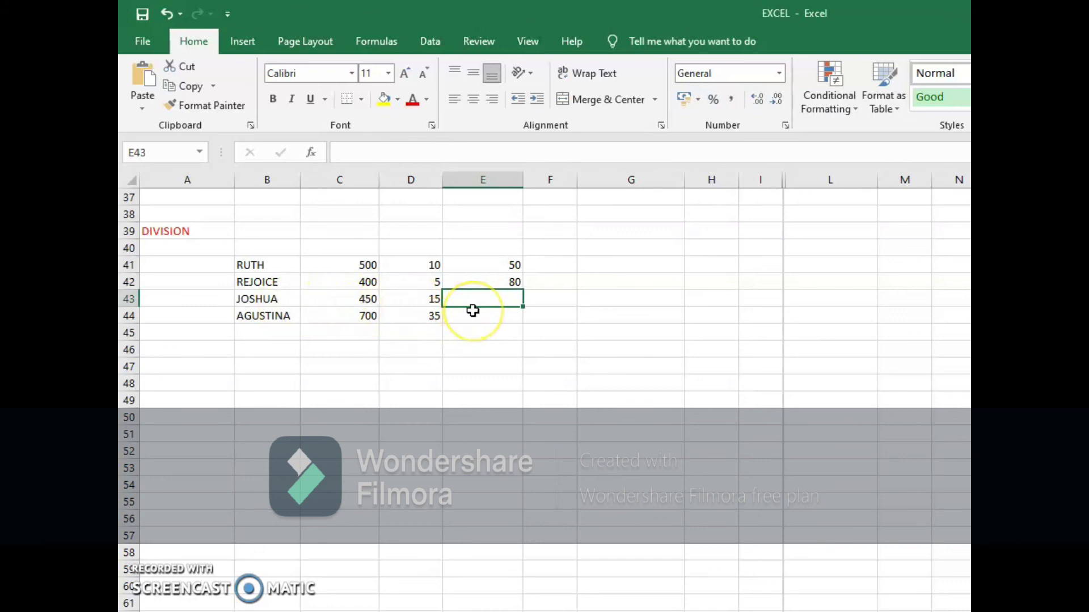
text(=)
click(345, 300)
text(/)
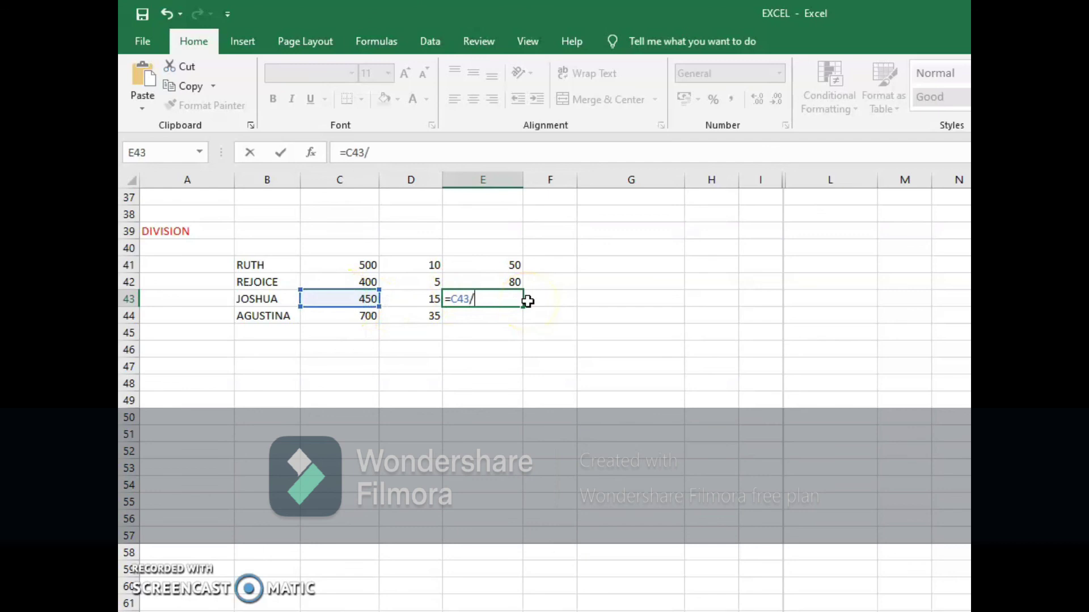
click(413, 302)
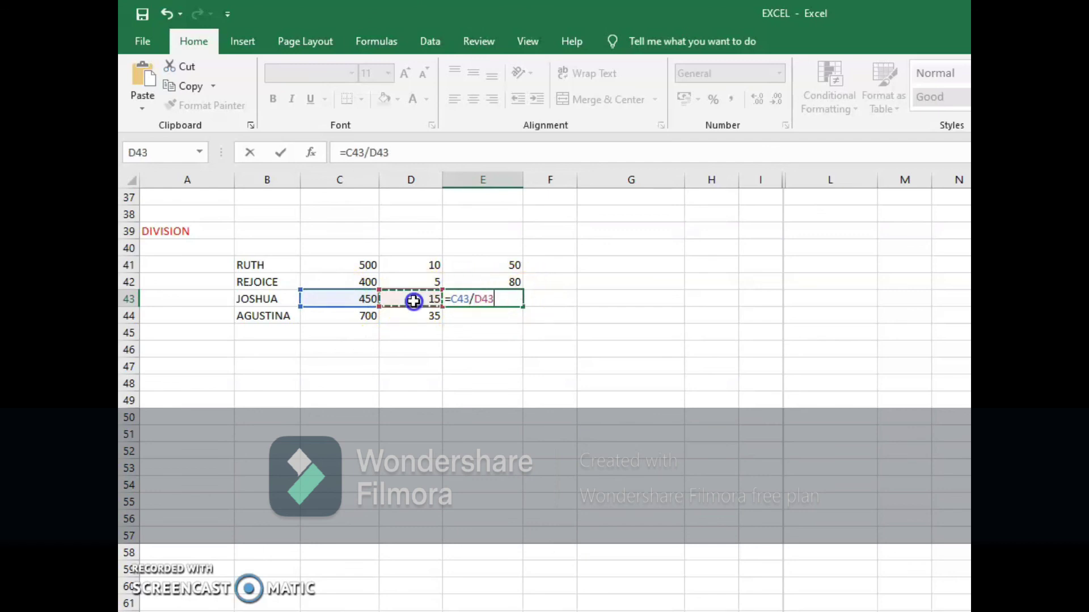
key(Return)
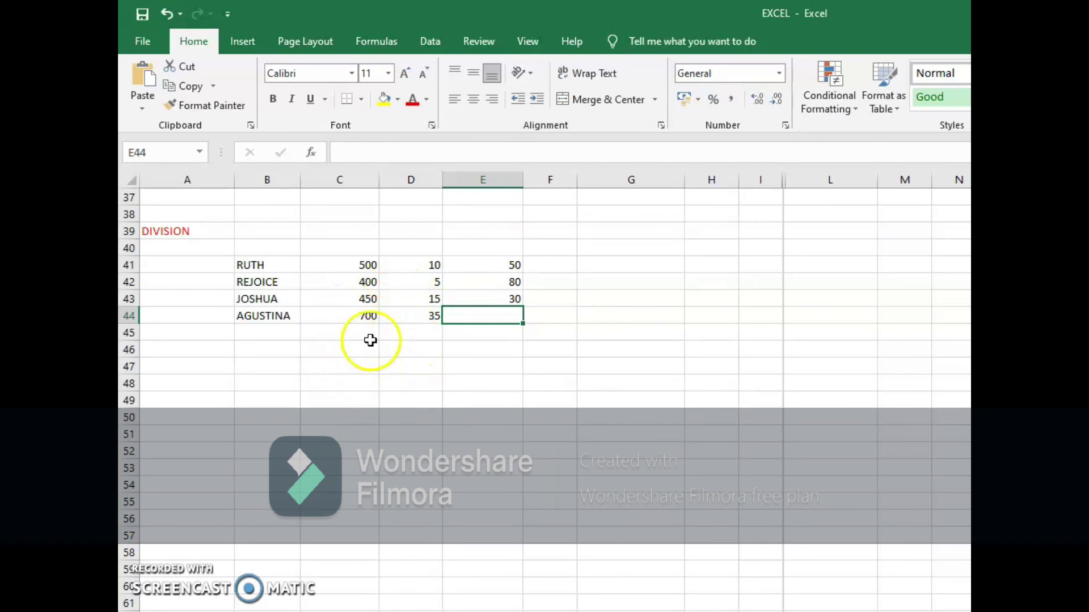
Fill E43's =C43/D43 formula down to E44, giving AGUSTINA a quotient of 20.
click(511, 302)
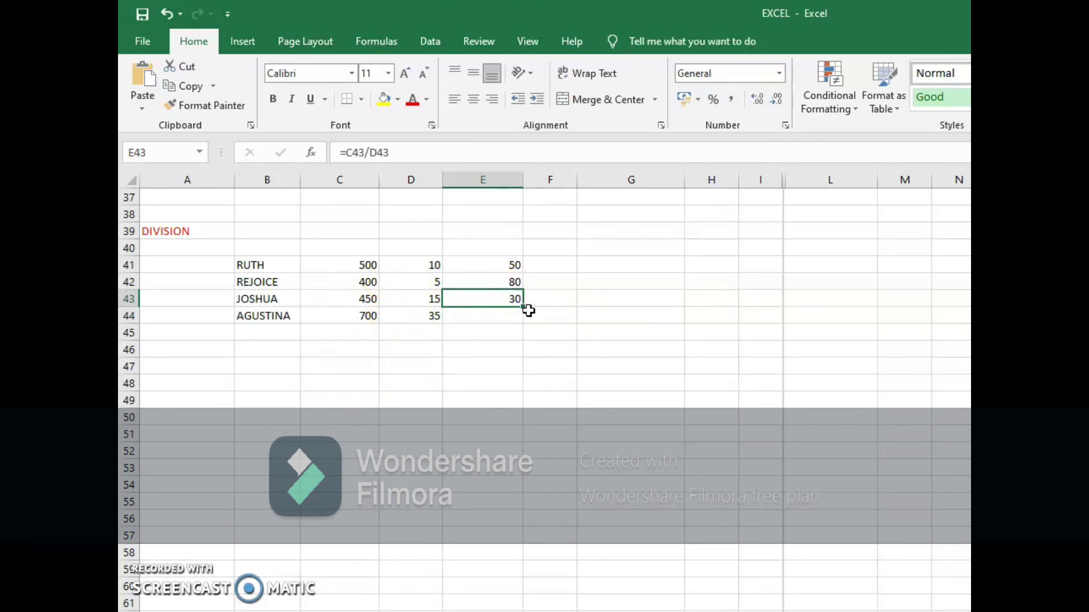
drag(522, 306, 519, 324)
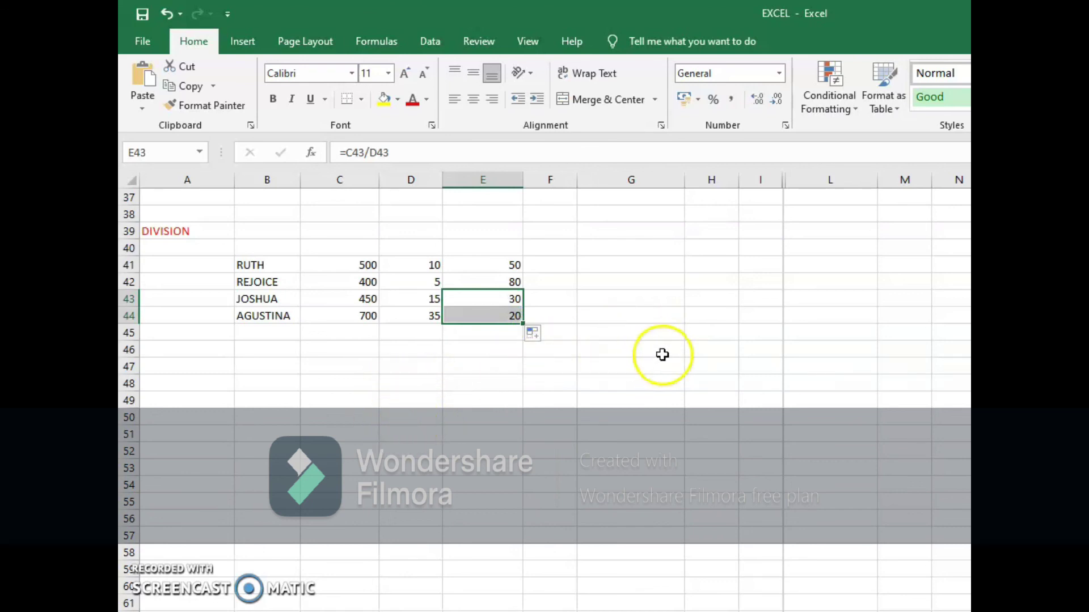
Scroll up to row 1 to review the completed ADDITION and SUBTRACTION tables.
scroll(663, 355, up, 1)
scroll(663, 355, up, 2)
scroll(662, 355, up, 8)
scroll(663, 354, up, 2)
click(600, 392)
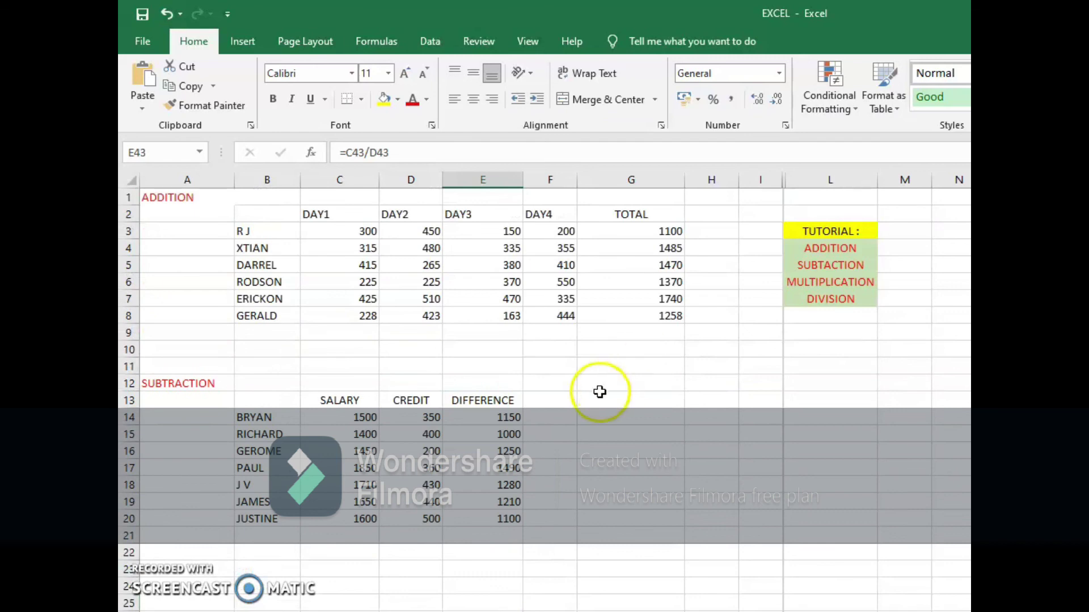